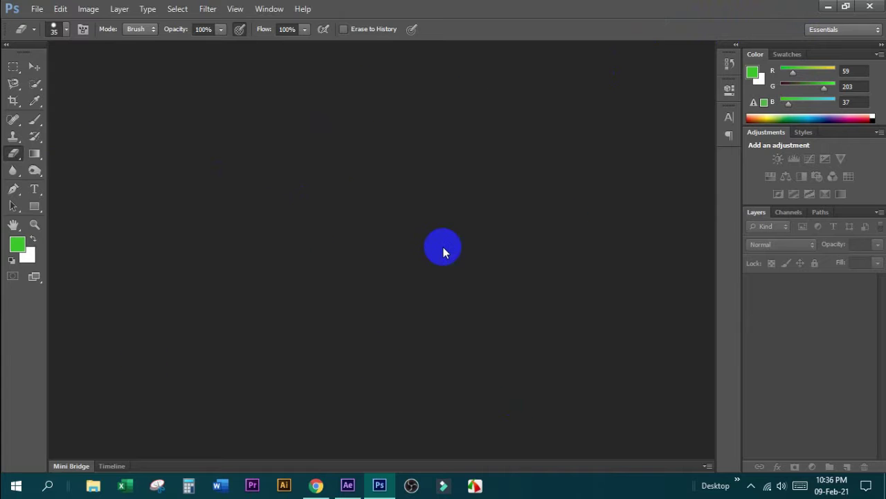
Open the Youtube Thamblin image from the Desktop folder
double_click(422, 214)
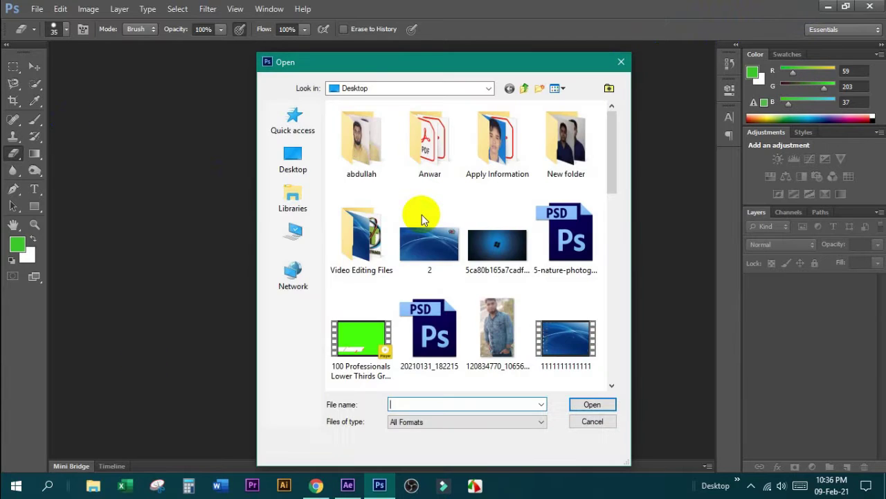
click(306, 158)
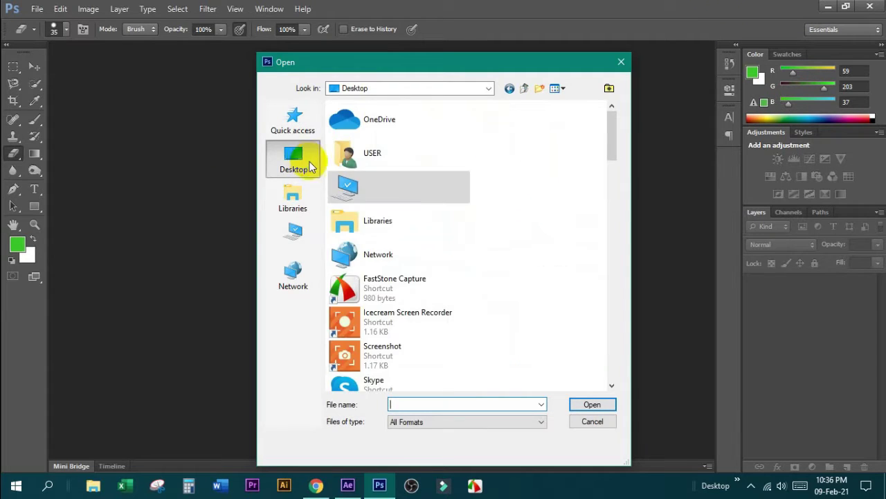
scroll(564, 270, down, 10)
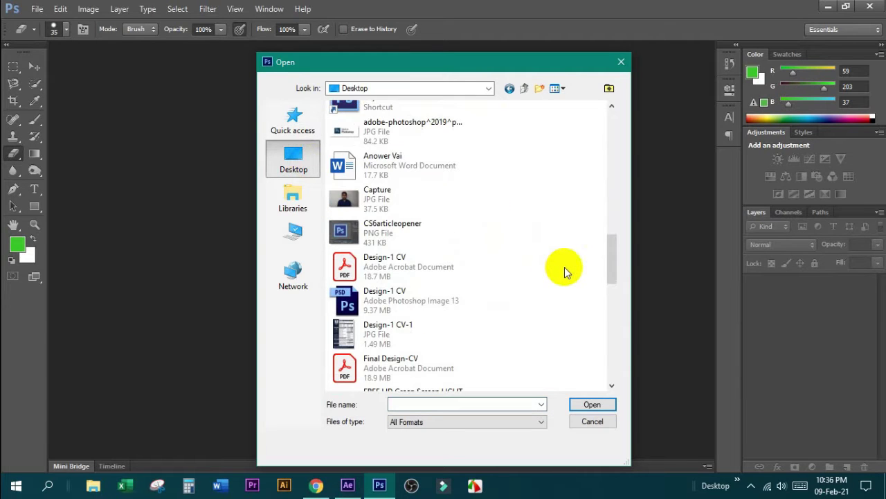
scroll(565, 266, down, 10)
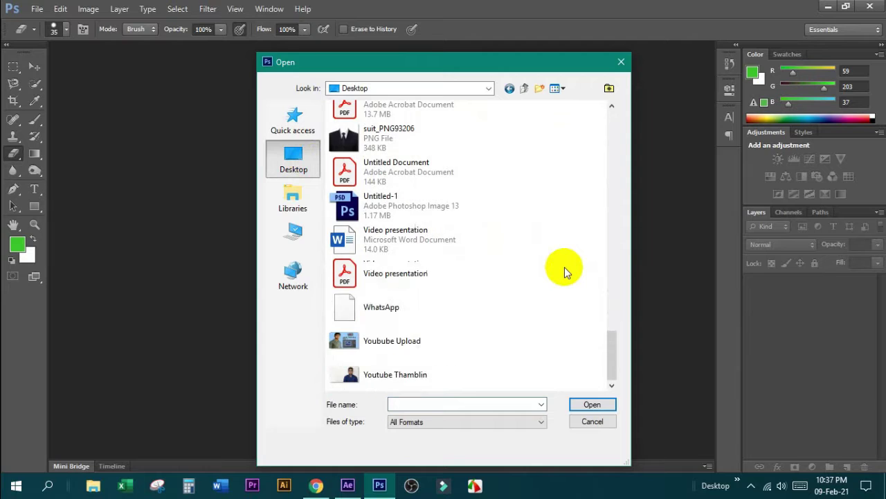
click(408, 373)
click(407, 372)
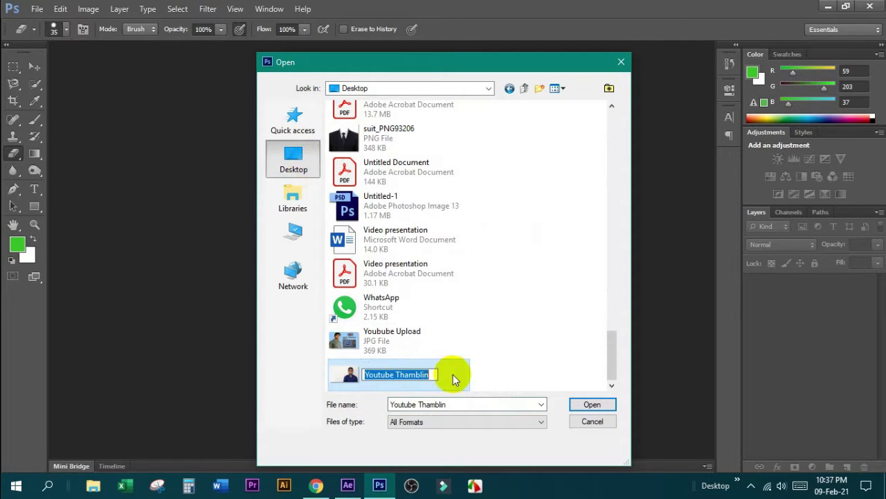
click(454, 374)
double_click(380, 381)
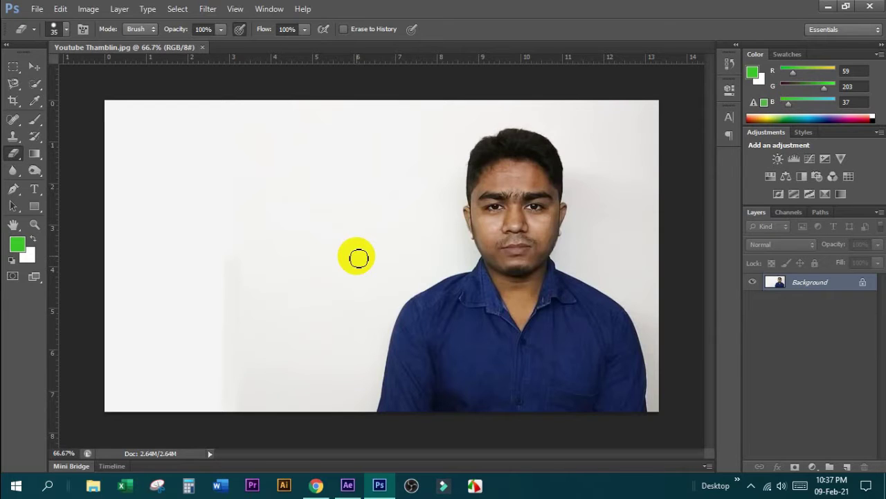
Select the man from his hair down to his shirt with the Quick Selection tool
mouse_move(532, 184)
mouse_down()
mouse_move(538, 178)
mouse_move(519, 196)
mouse_move(482, 187)
mouse_up()
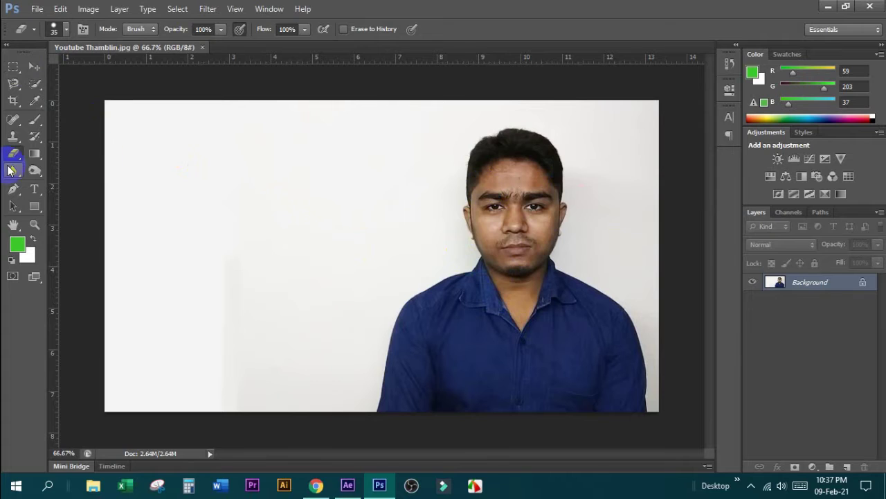
click(38, 92)
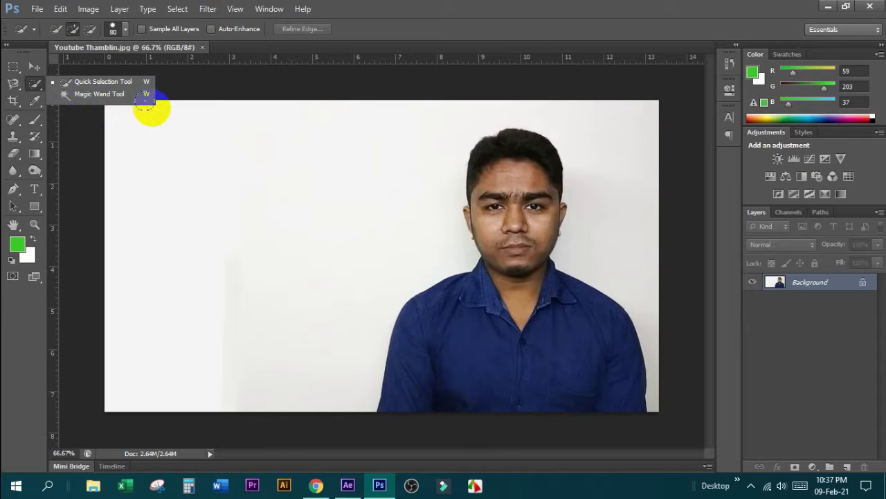
click(75, 81)
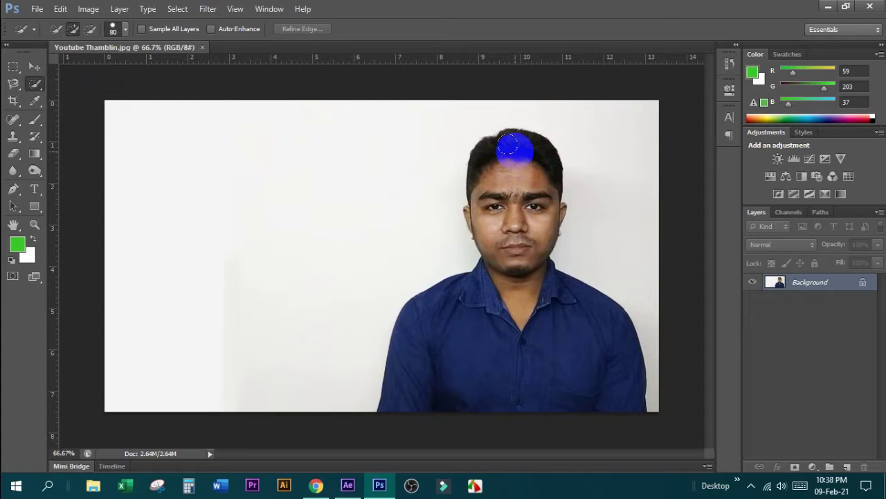
drag(508, 145, 520, 348)
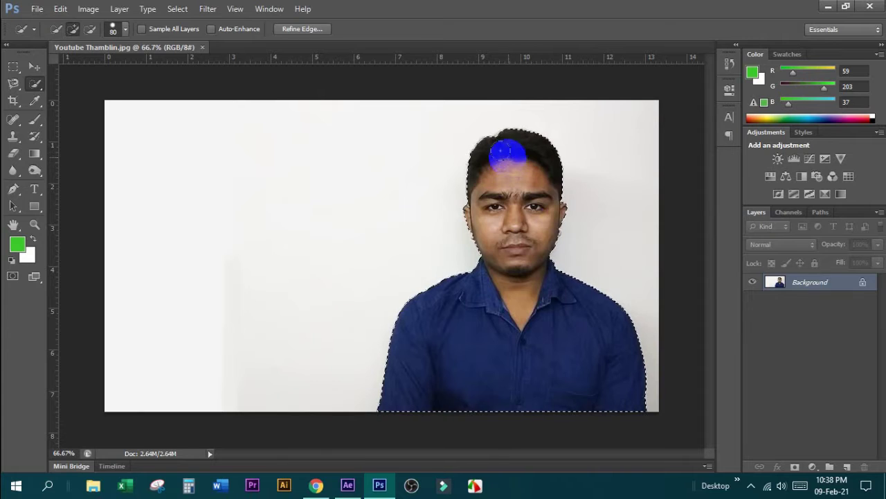
Try moving the selected man over to the empty wall area and undo the move
click(34, 67)
drag(535, 316, 322, 293)
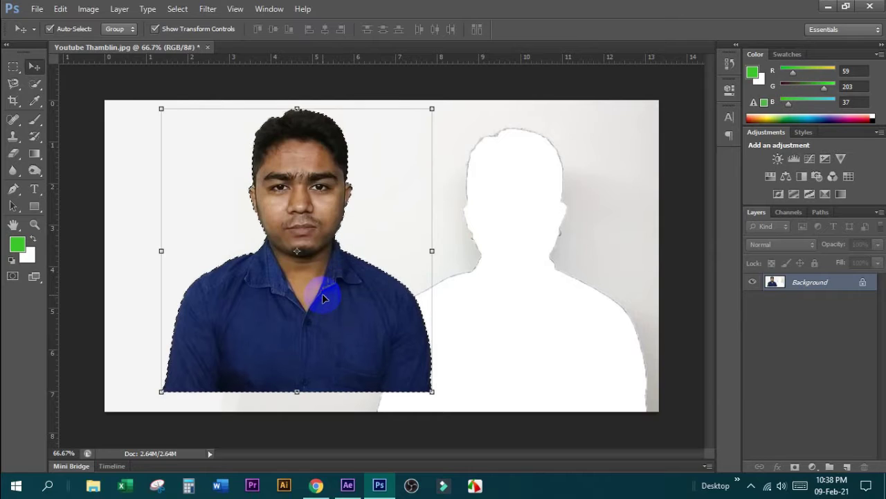
key(ctrl+z)
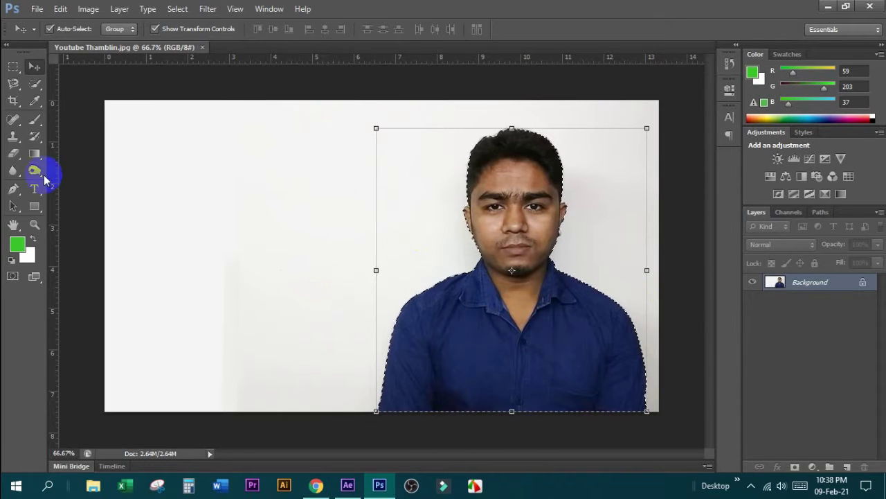
Invert the selection so that the wall background is selected instead of the man
click(35, 84)
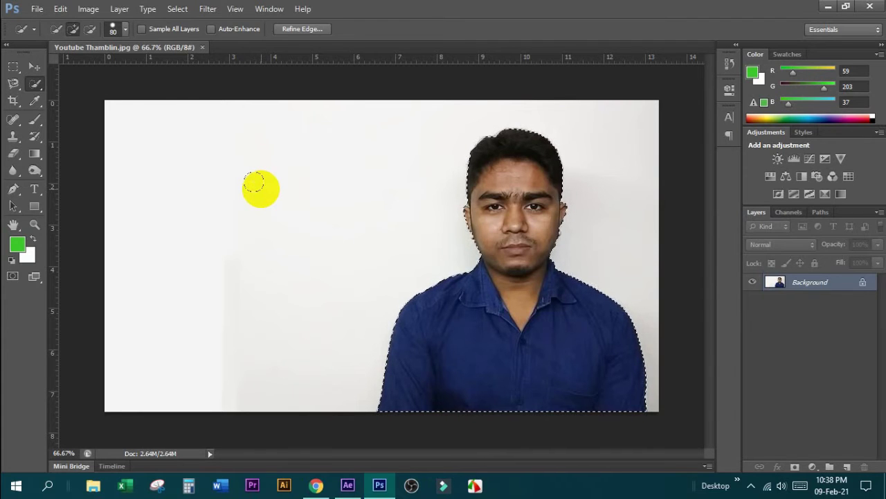
key(ctrl+shift+i)
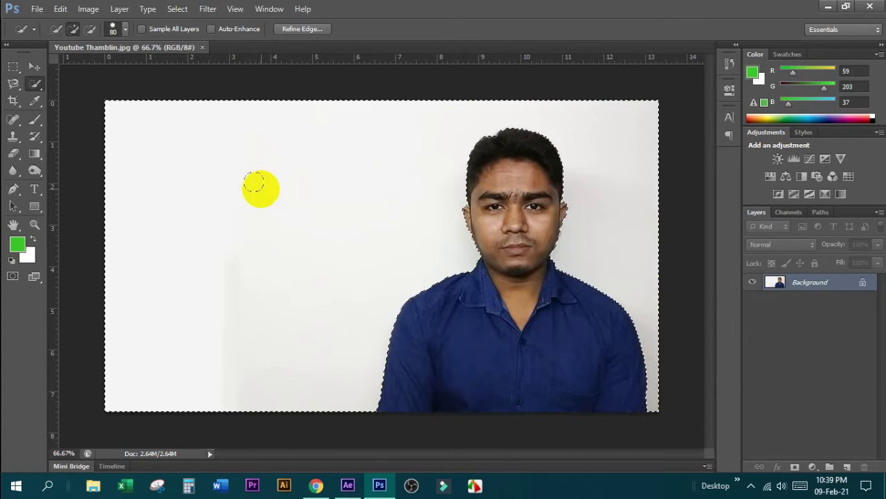
click(533, 206)
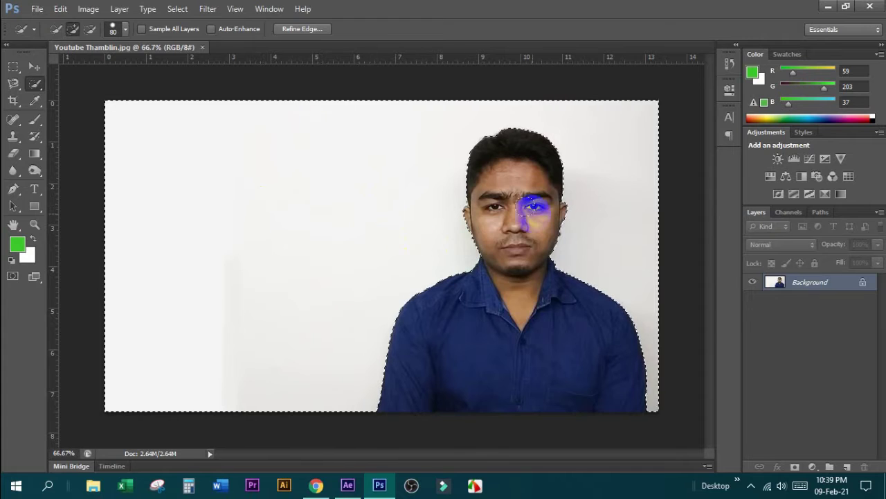
drag(533, 206, 544, 356)
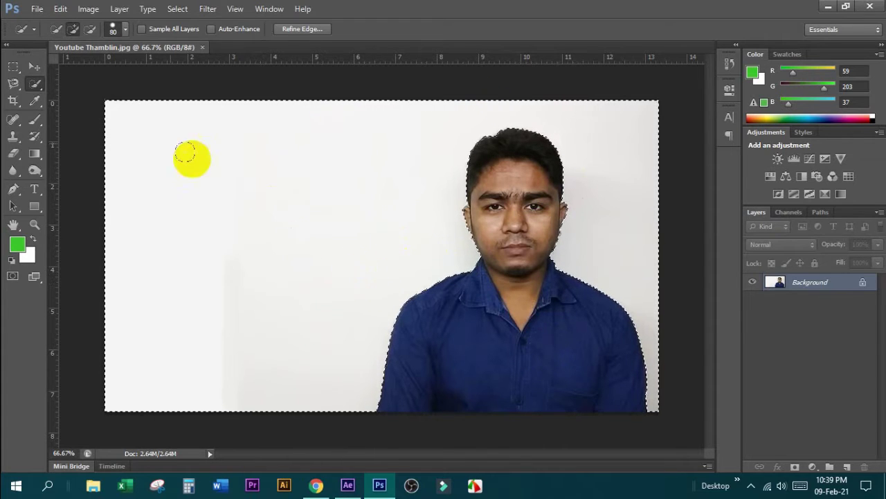
Try to move the man with the Move tool while only the background is selected
click(34, 67)
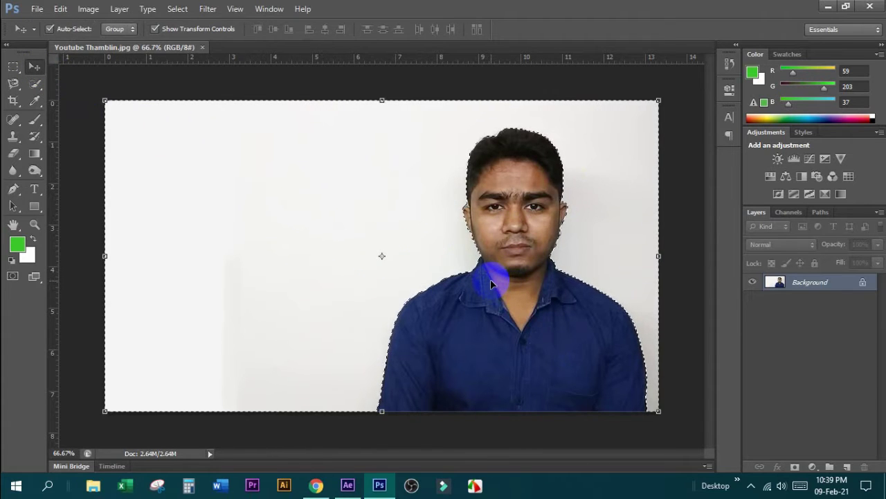
click(511, 243)
drag(512, 244, 339, 211)
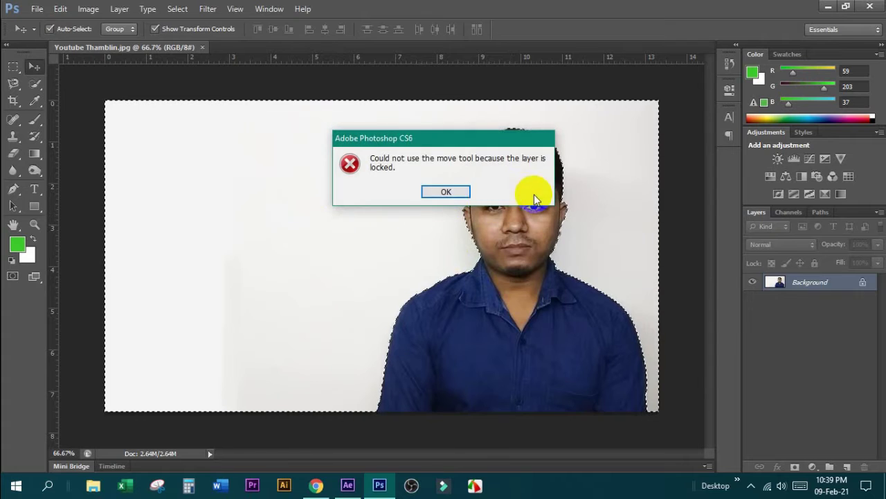
click(447, 194)
click(496, 220)
drag(496, 220, 447, 221)
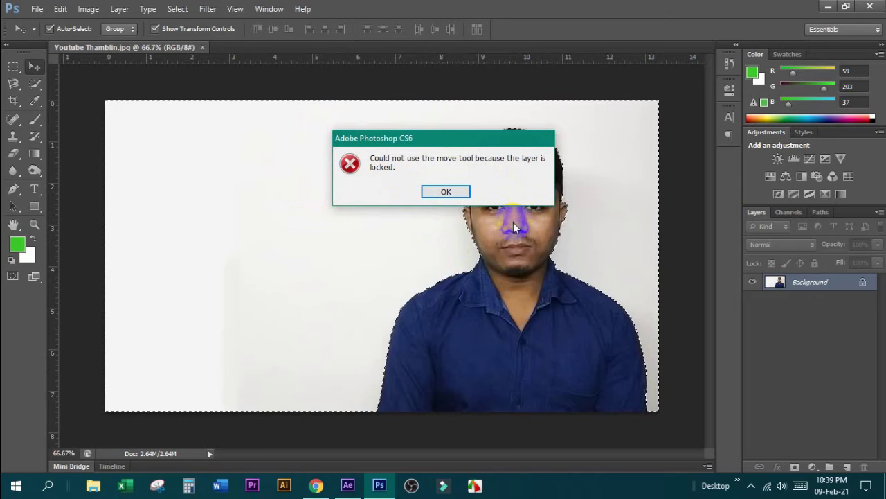
click(457, 193)
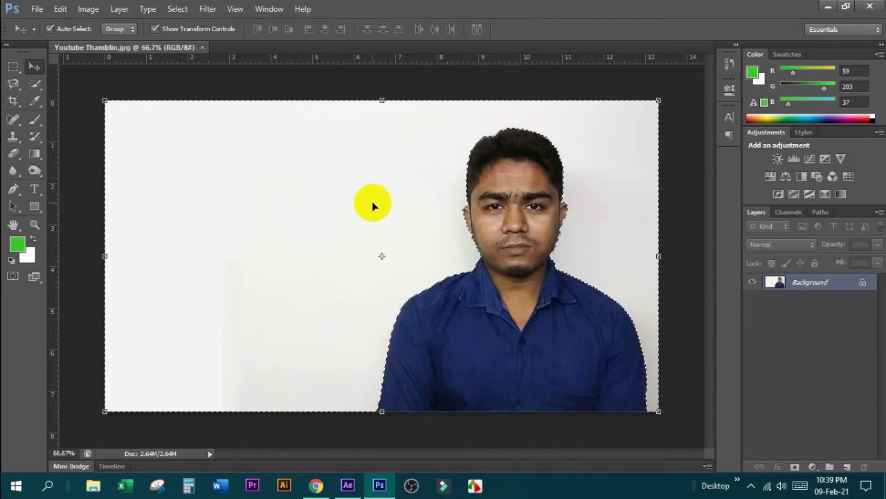
Shift the selected background slightly sideways, undo that move and clear the selection
click(382, 150)
mouse_move(382, 149)
mouse_down()
mouse_move(233, 188)
mouse_move(389, 199)
mouse_move(454, 90)
mouse_move(277, 118)
mouse_move(326, 187)
mouse_move(388, 117)
mouse_move(323, 179)
mouse_move(364, 116)
mouse_move(358, 165)
mouse_move(365, 146)
mouse_up()
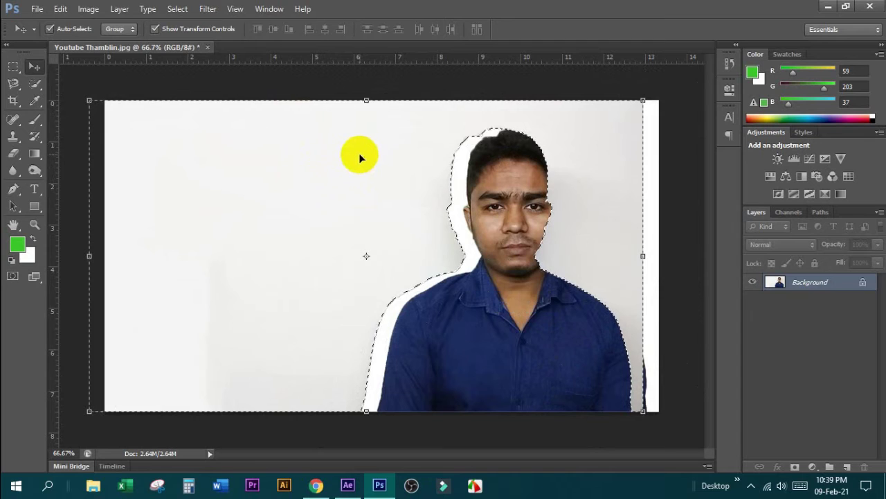
key(ctrl+z)
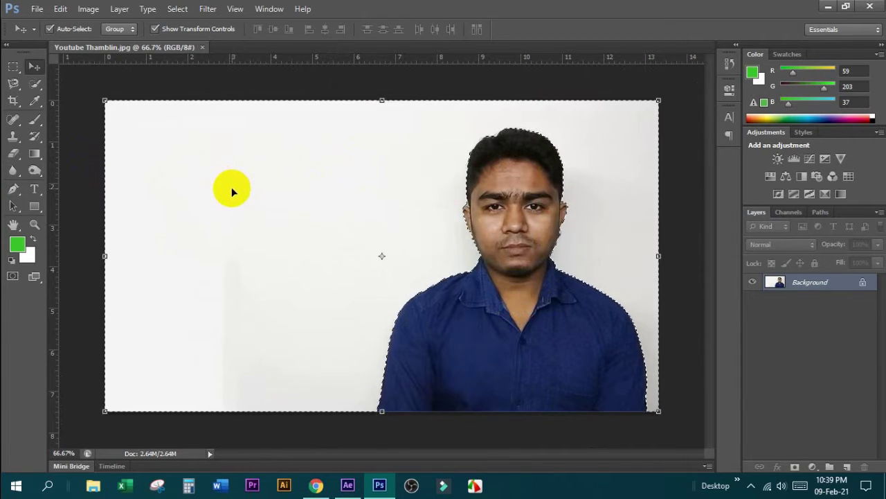
key(ctrl+d)
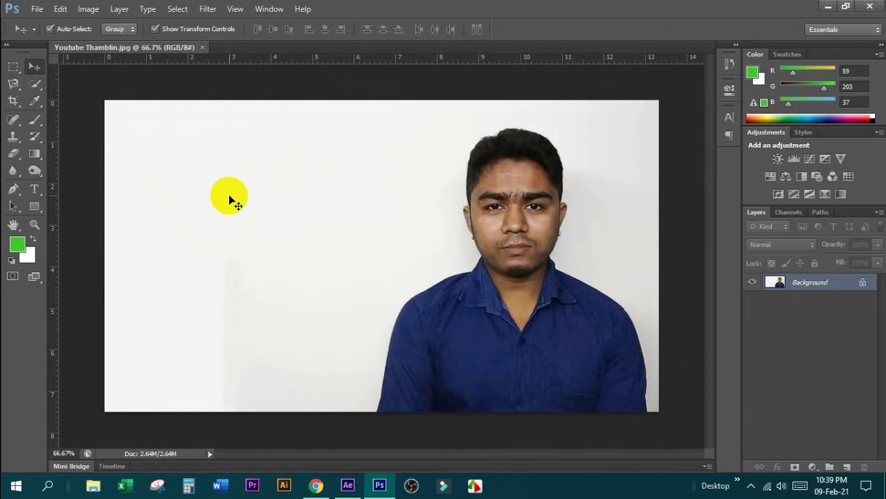
Select the plain wall background around the man with the Magic Wand tool
click(34, 85)
drag(36, 89, 115, 99)
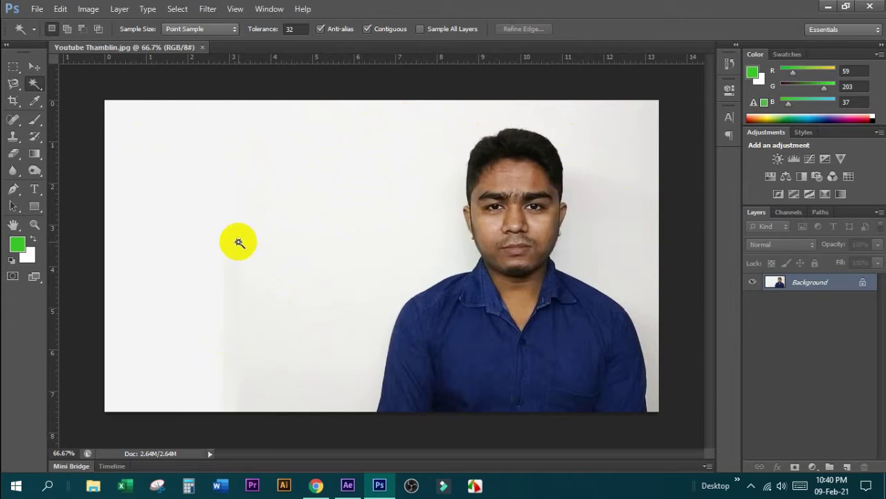
click(277, 235)
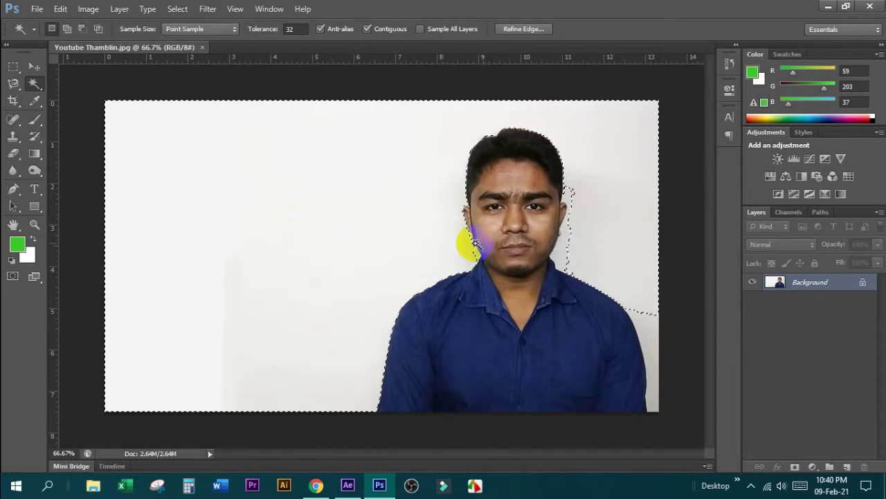
Examine the Magic Wand selection edges up close around the man's ears, neck and shoulders
click(515, 247)
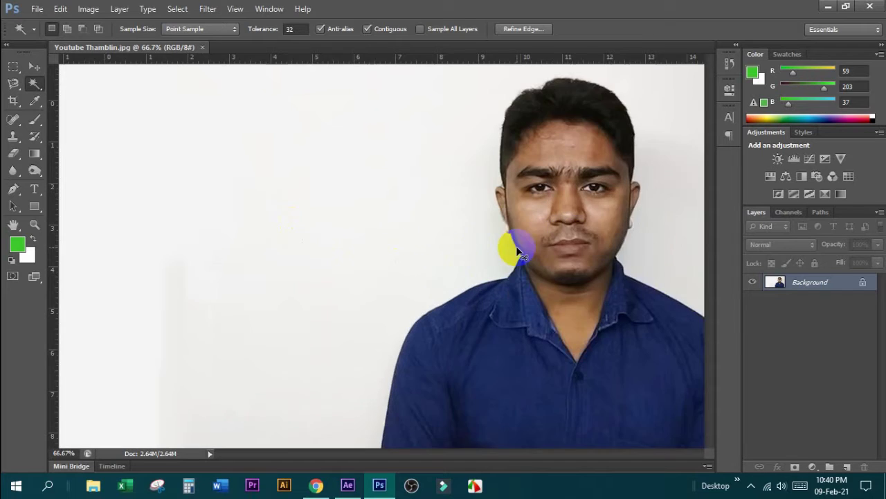
key(ctrl+plus)
key(ctrl+plus)
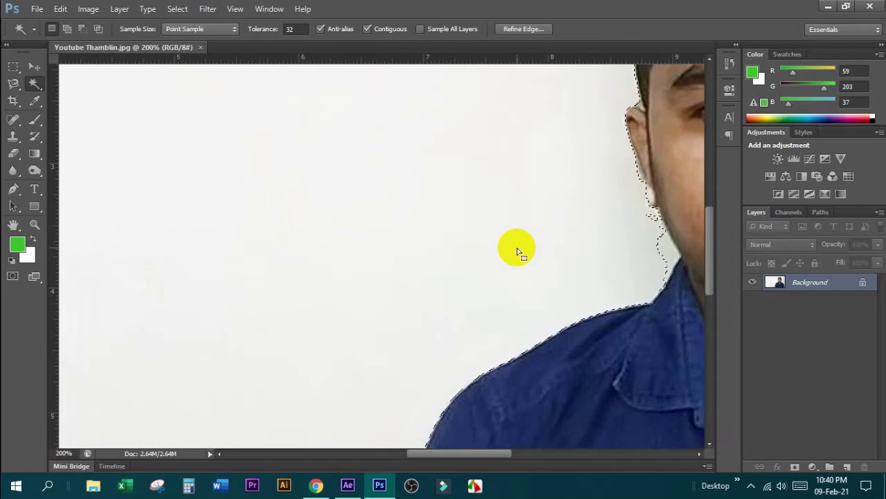
drag(516, 247, 273, 239)
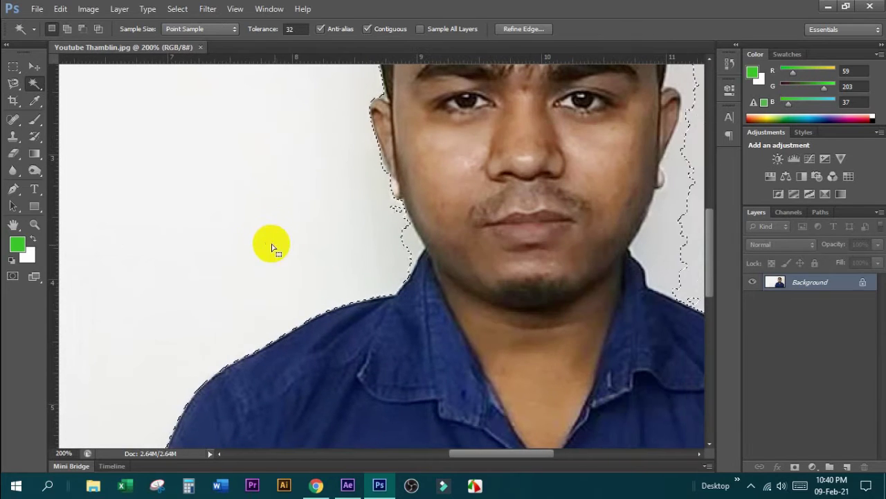
click(410, 244)
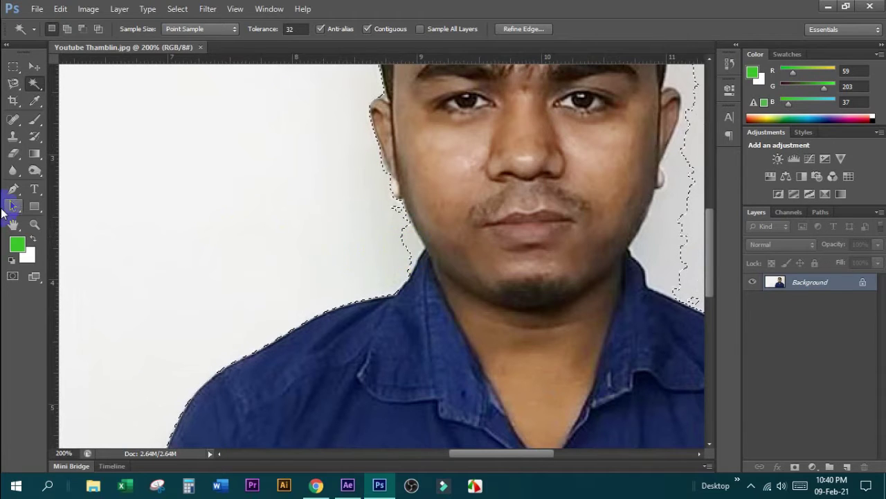
click(419, 244)
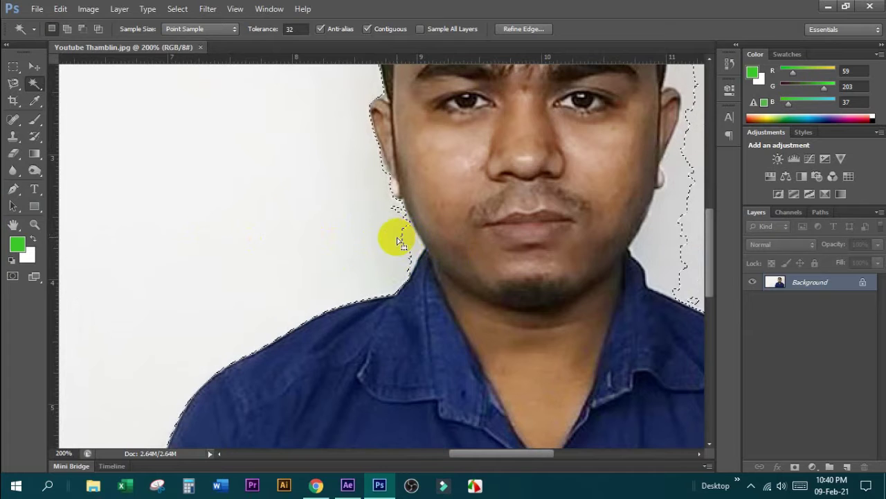
drag(616, 199, 312, 297)
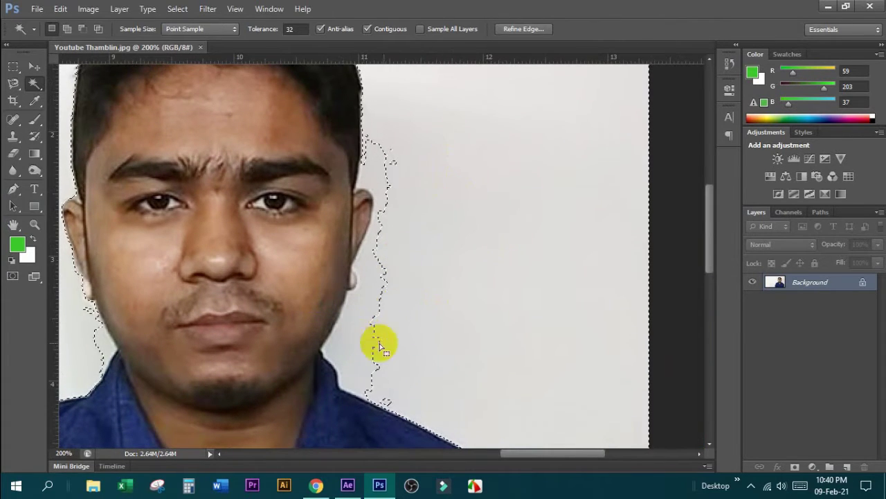
drag(450, 218, 498, 184)
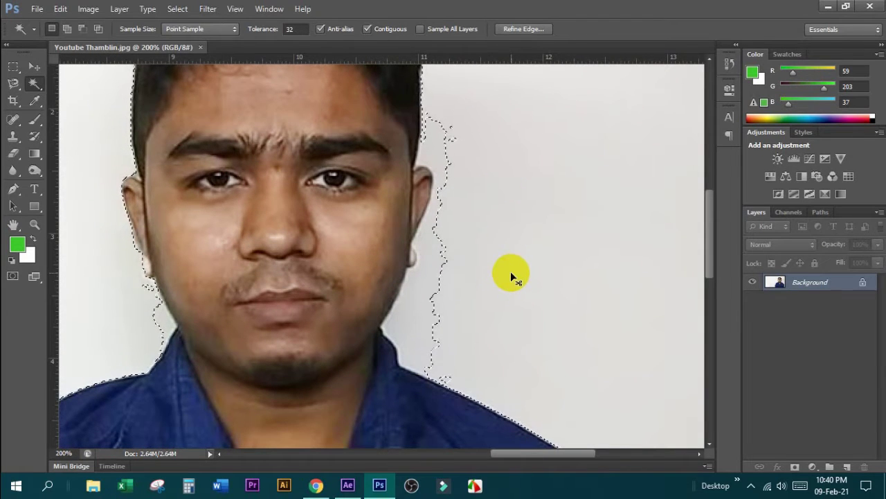
key(ctrl+minus)
key(ctrl+minus)
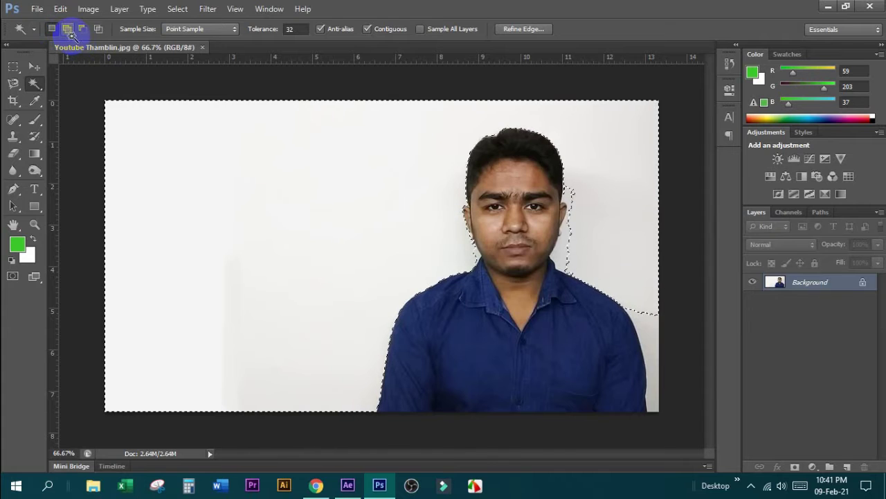
Set the Magic Wand tool to New Selection mode
click(105, 85)
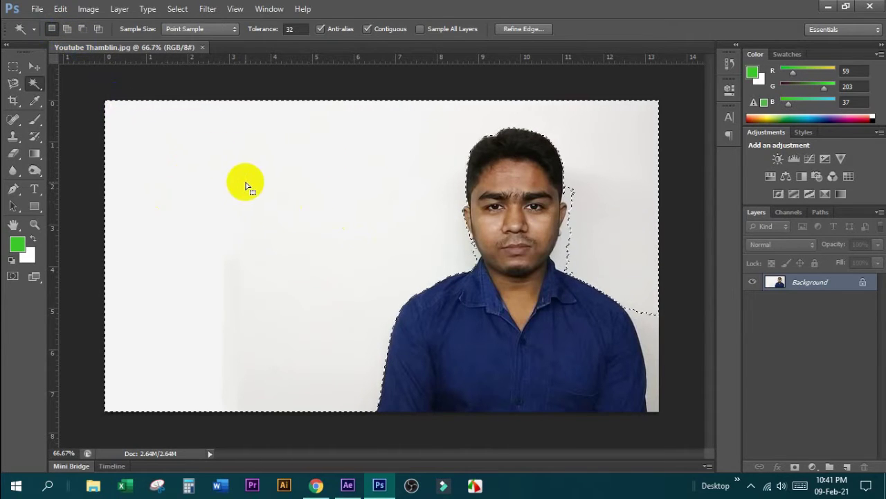
click(52, 29)
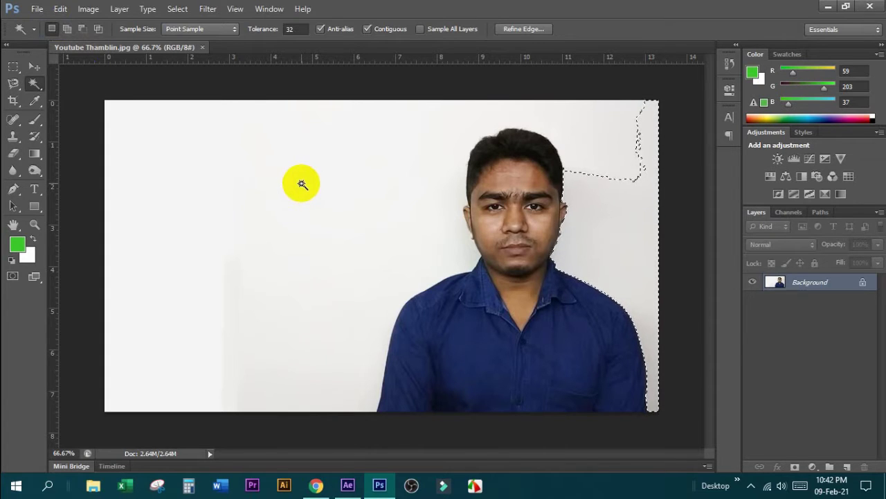
Add the rest of the plain wall around the man to the existing Magic Wand selection using Add to Selection mode
click(66, 29)
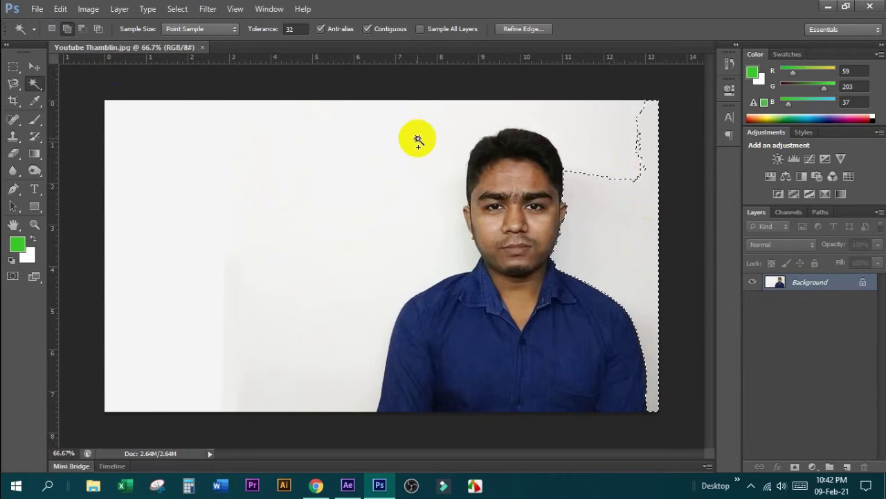
click(592, 131)
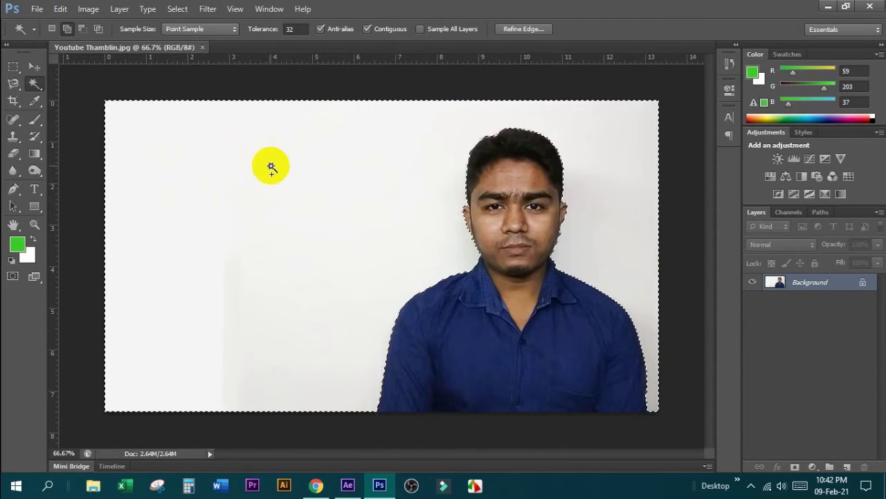
Subtract the main wall area beside the man from the selection with the Magic Wand in Subtract from Selection mode
click(84, 29)
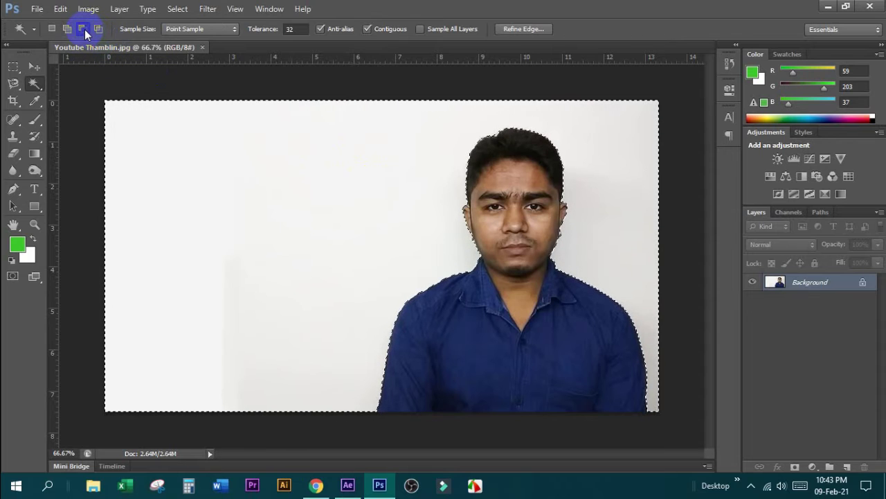
click(190, 105)
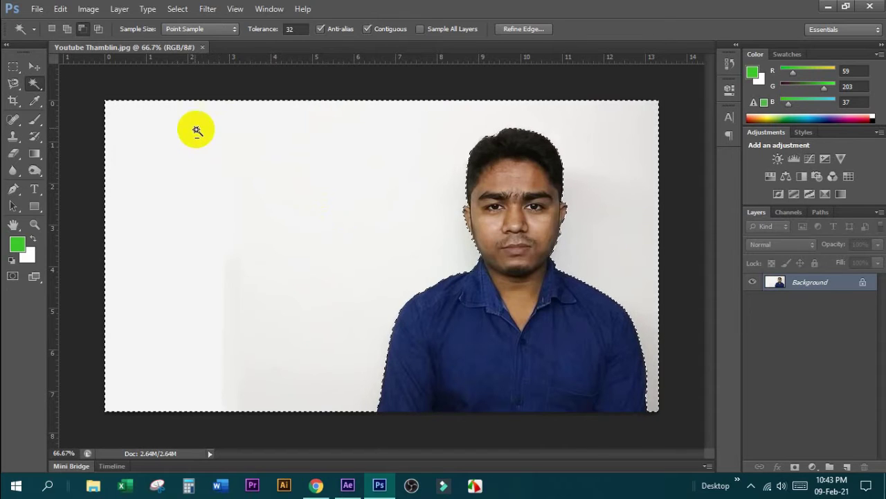
alt+click(173, 158)
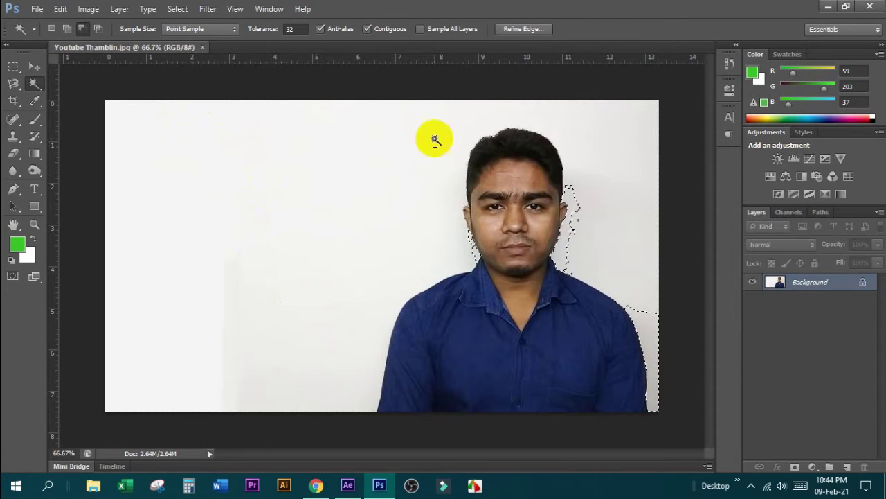
Subtract the leftover background patches beside the man's ears, neck and arm, and clear what remains of the selection
click(659, 366)
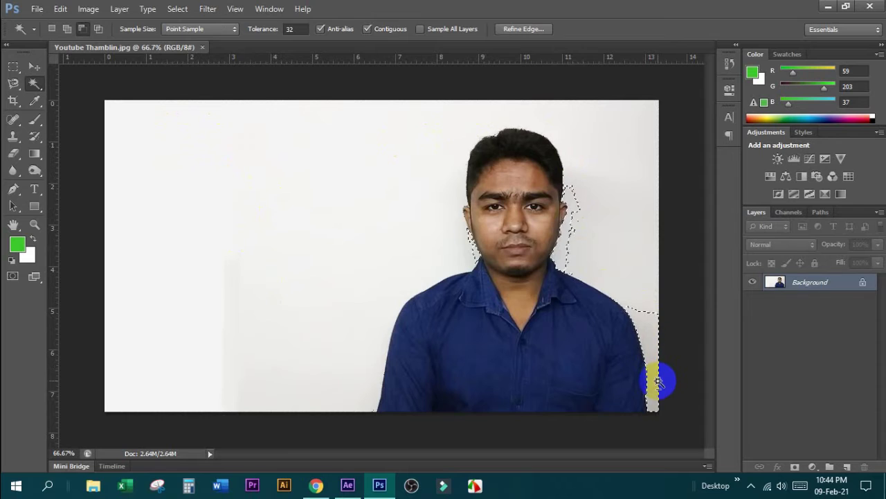
click(565, 201)
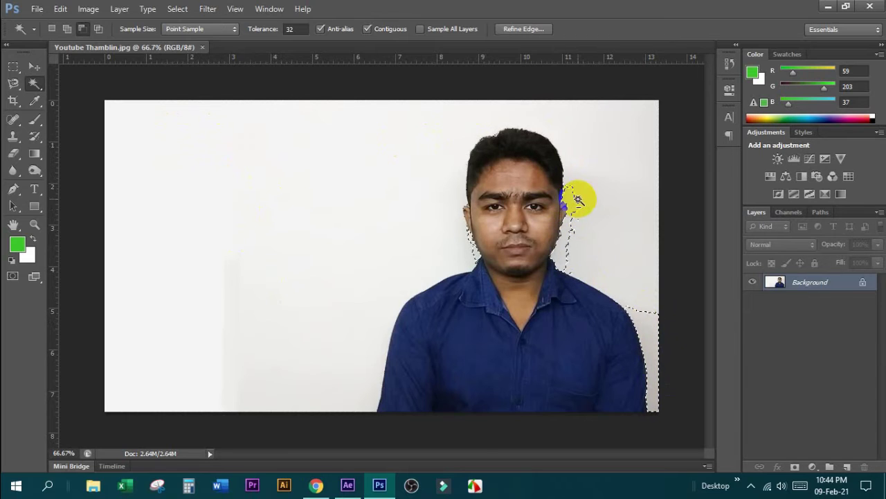
click(566, 253)
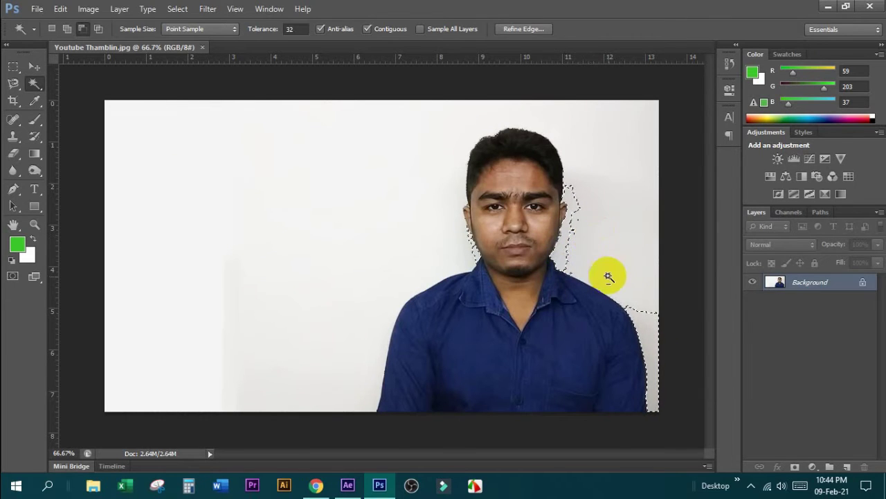
click(641, 327)
click(646, 325)
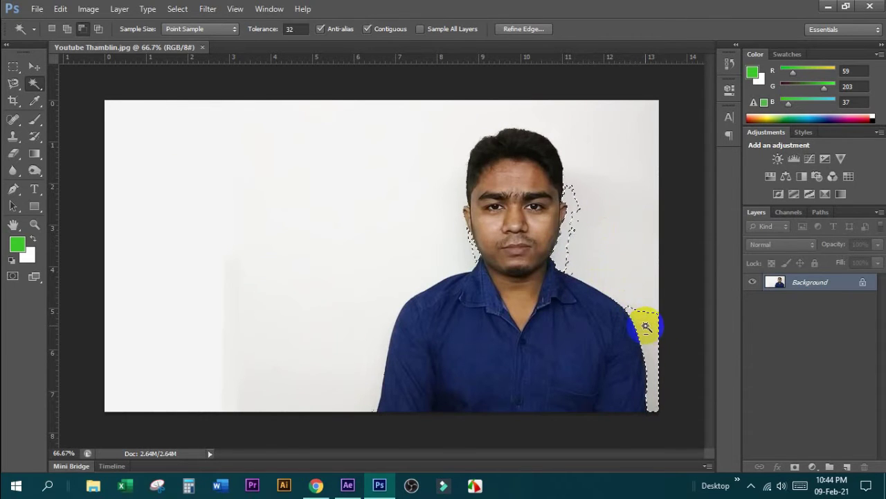
click(646, 326)
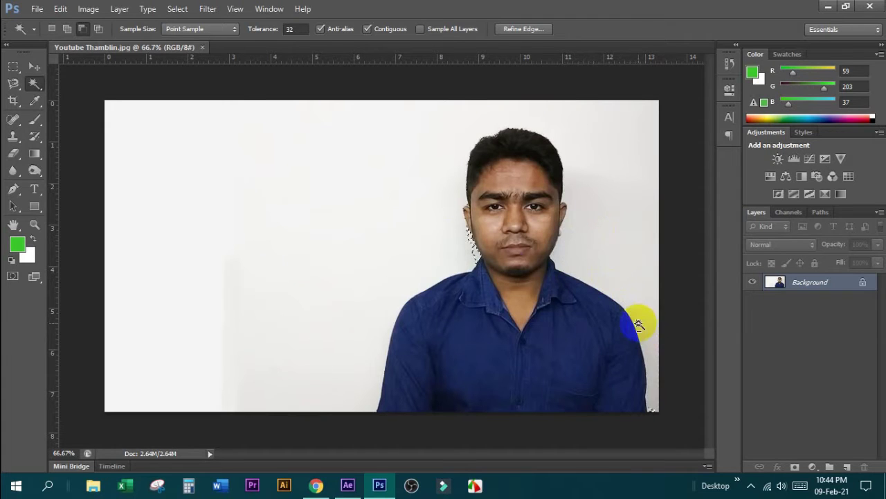
click(475, 251)
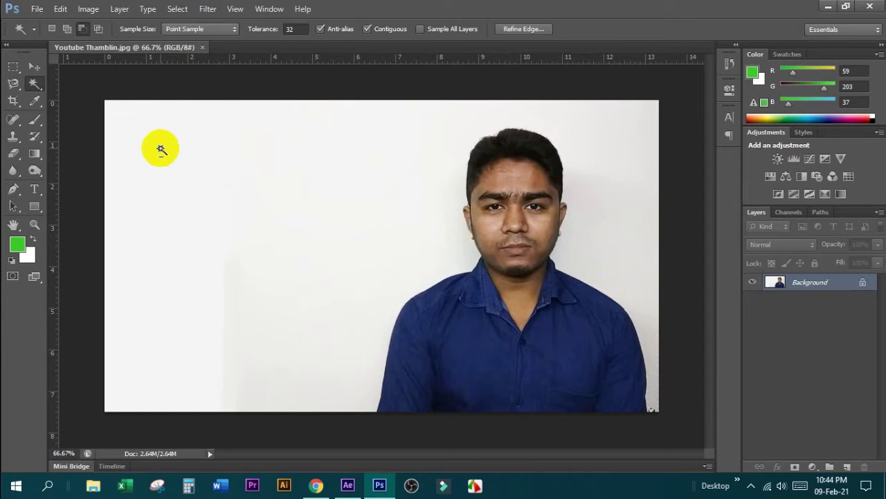
click(142, 81)
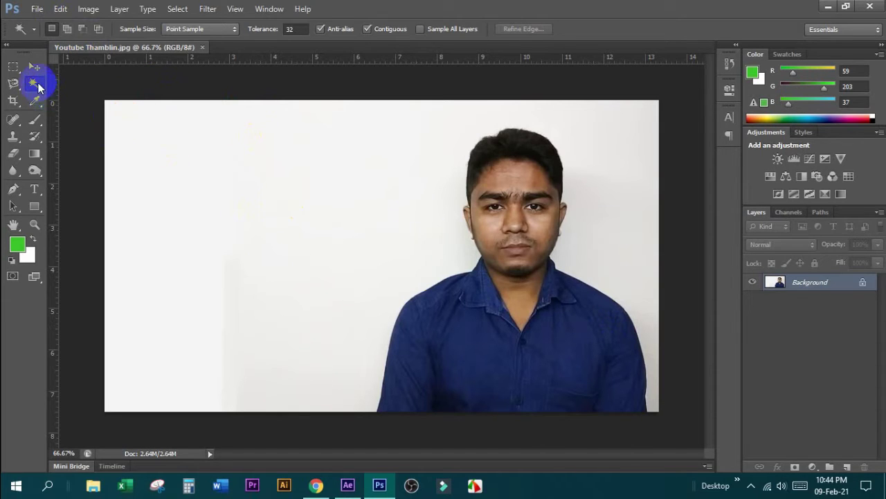
Draw a Rectangular Marquee selection from the wall across the man's face down to his mouth, and clear it
click(38, 87)
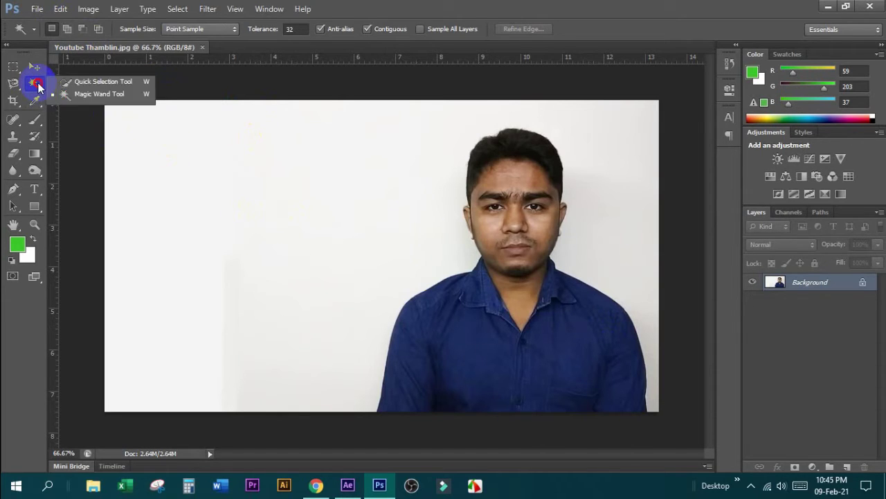
click(74, 83)
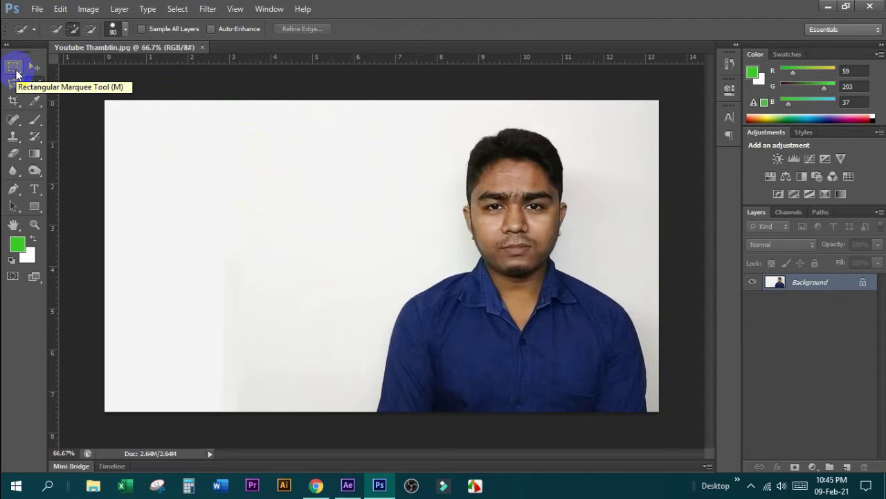
click(14, 70)
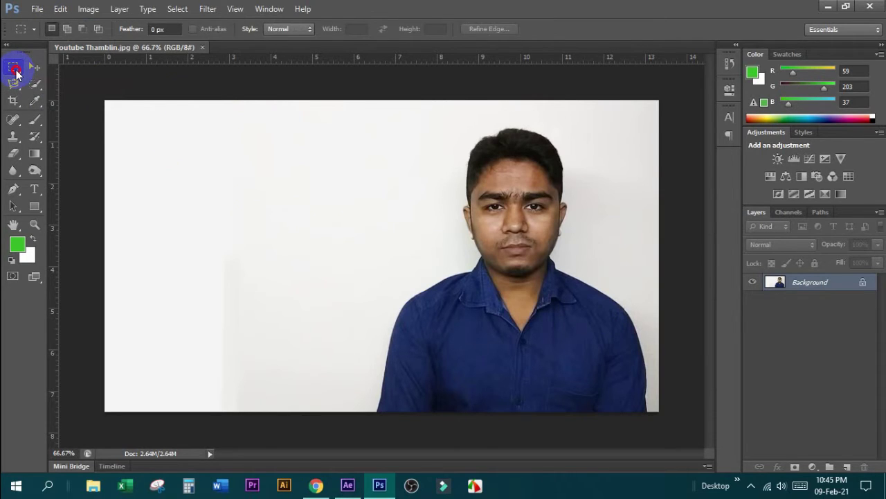
right_click(16, 70)
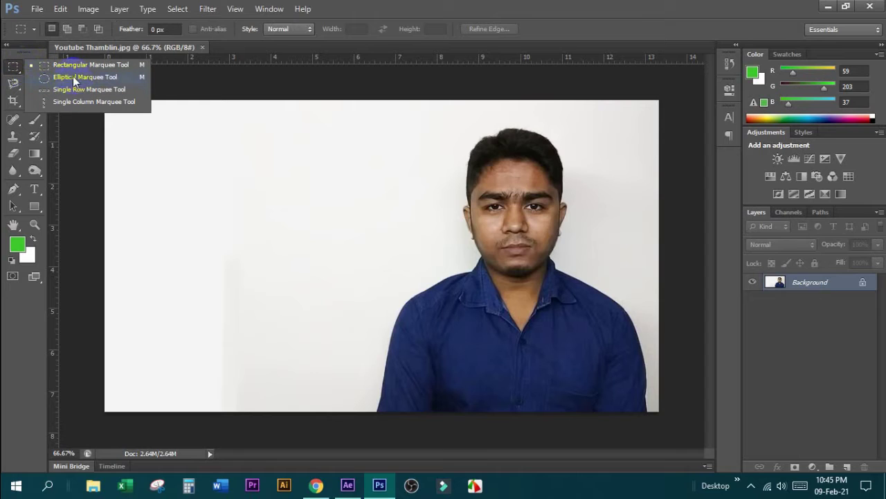
click(72, 66)
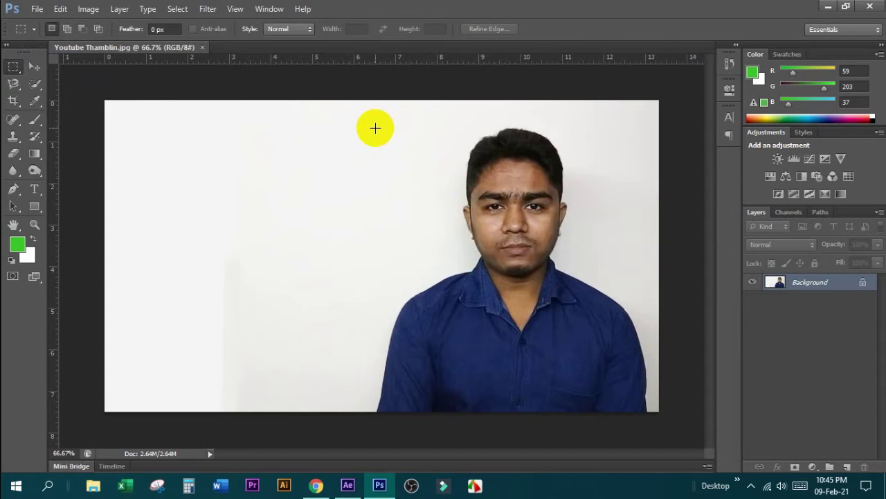
drag(375, 128, 568, 255)
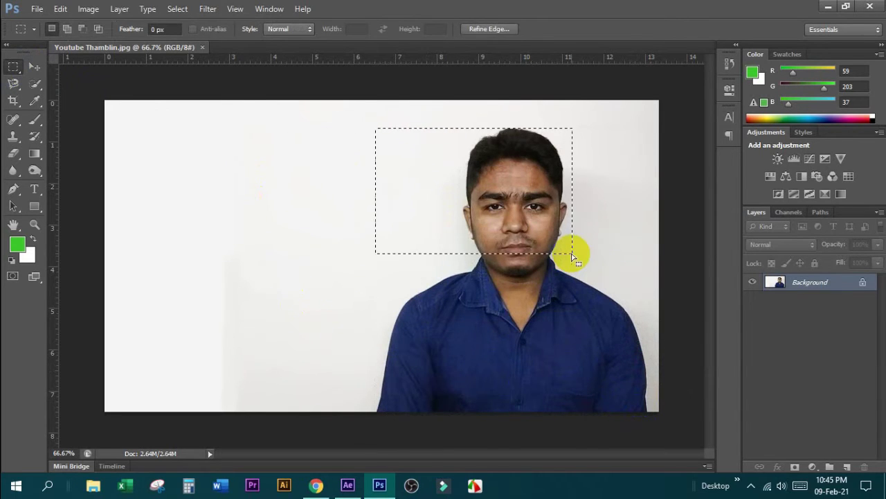
click(281, 210)
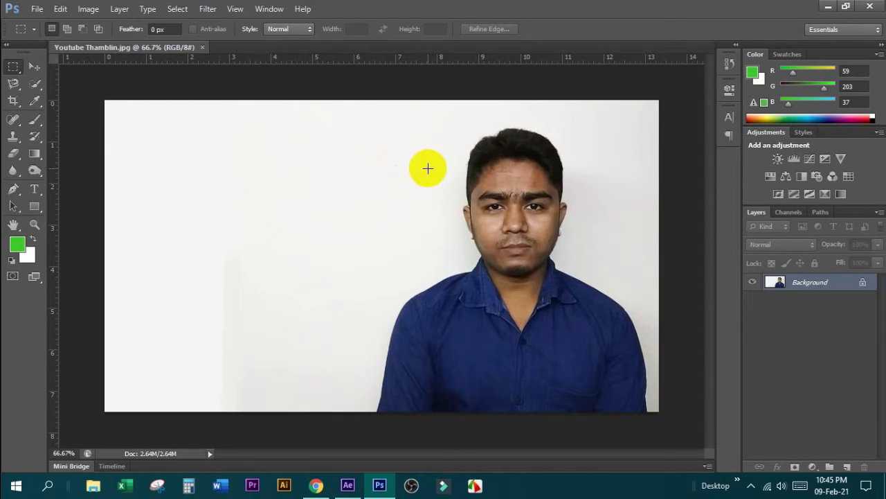
Draw a rectangular selection about 5 by 6 in around the man's head and chest
click(471, 185)
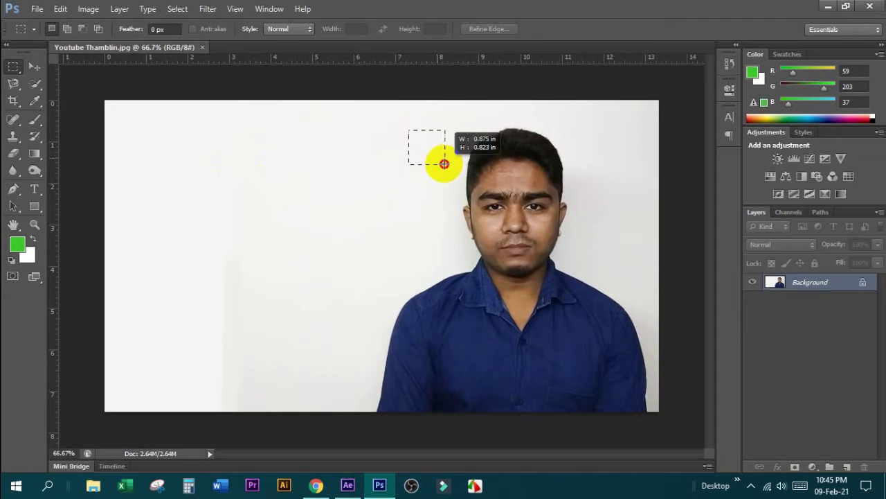
drag(444, 163, 642, 358)
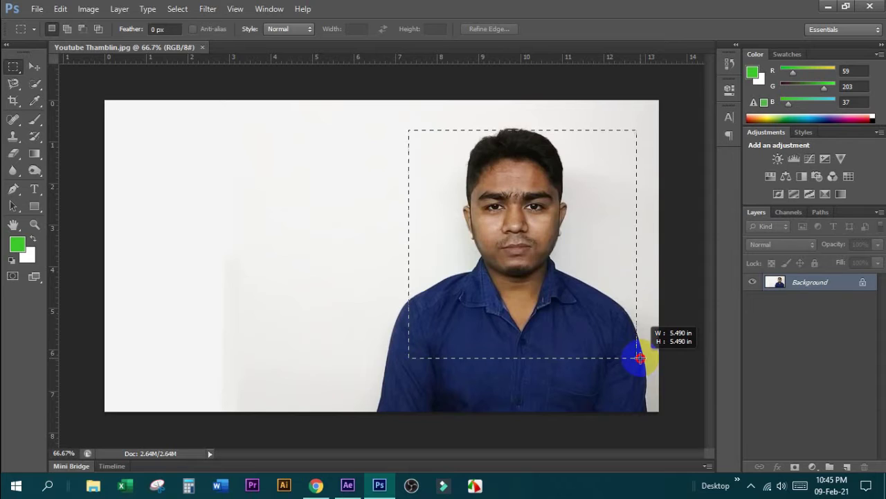
drag(638, 360, 622, 379)
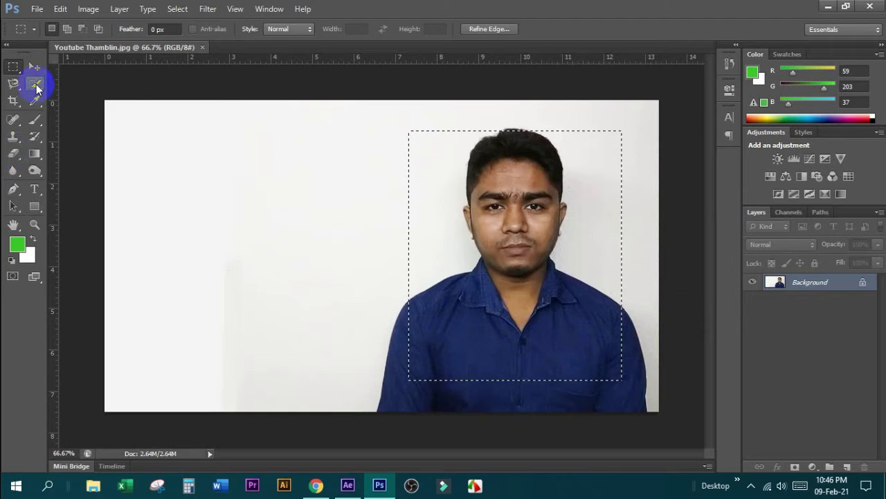
Move the rectangular selection's content onto the empty wall beside the man with the Move tool, and undo that move
click(34, 67)
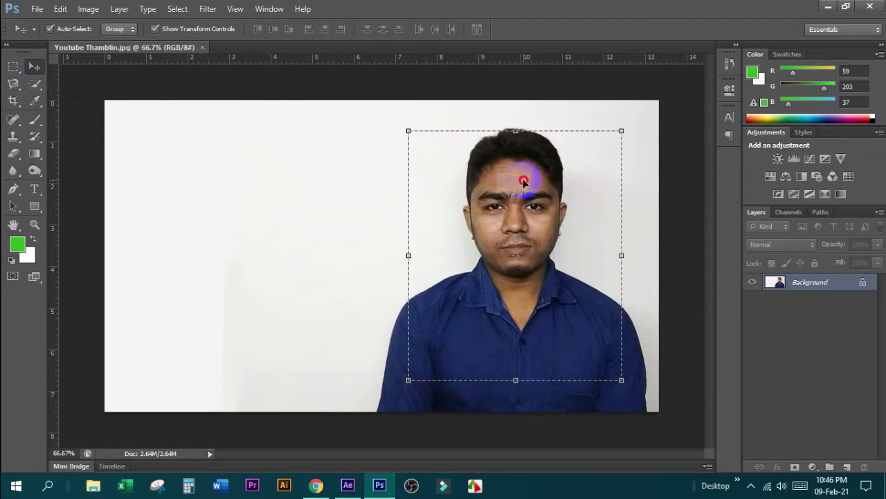
drag(522, 182, 293, 201)
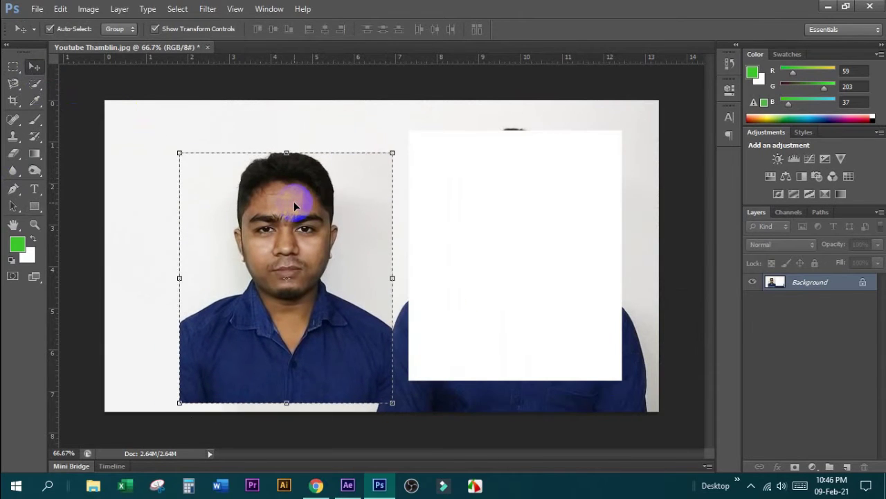
key(ctrl+z)
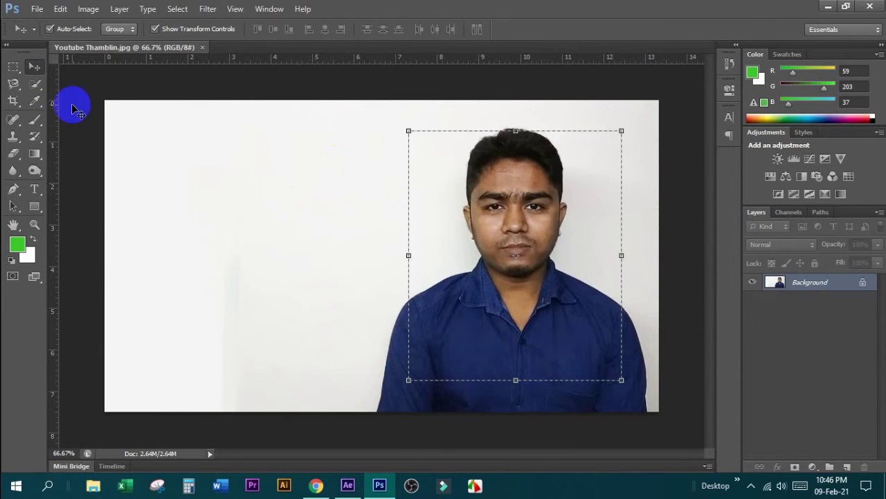
Replace the rectangular selection with a circular one about 3 in across on the photo's upper-left wall using the Elliptical Marquee tool
click(16, 69)
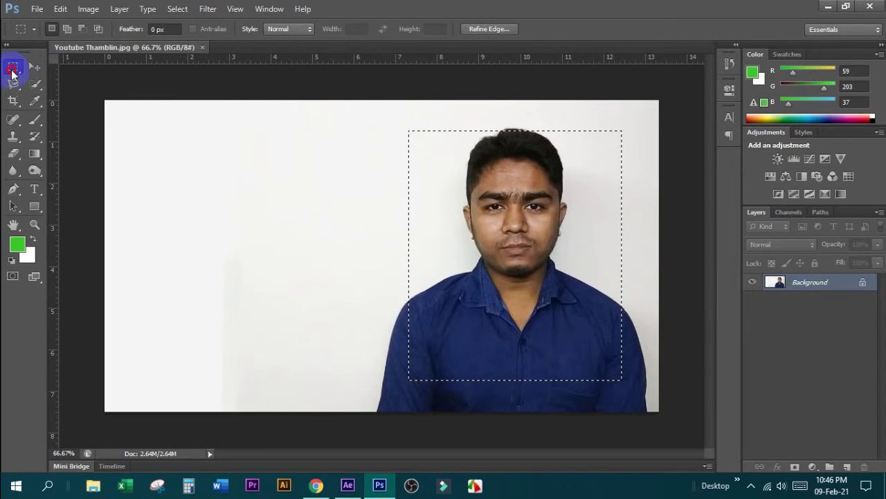
click(12, 72)
click(17, 66)
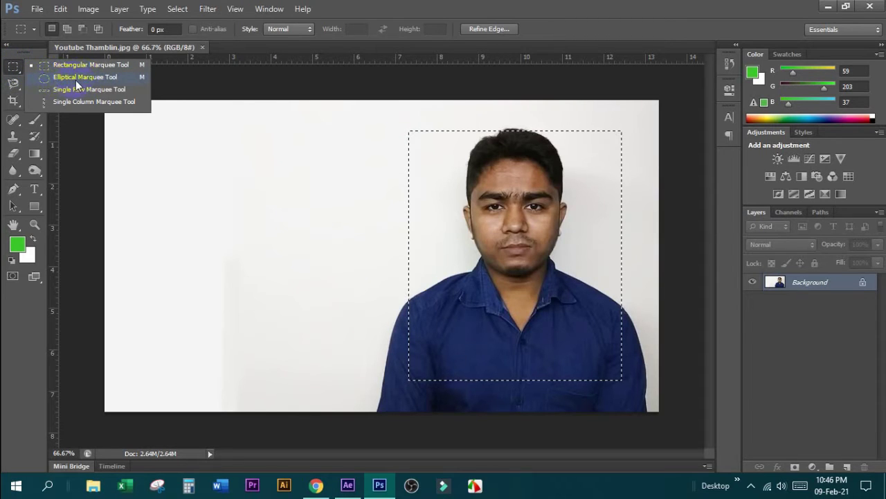
click(106, 79)
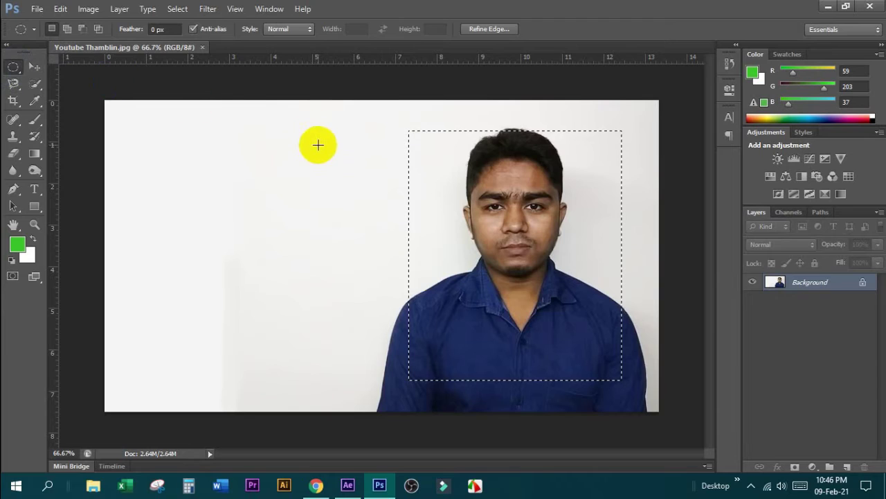
click(202, 141)
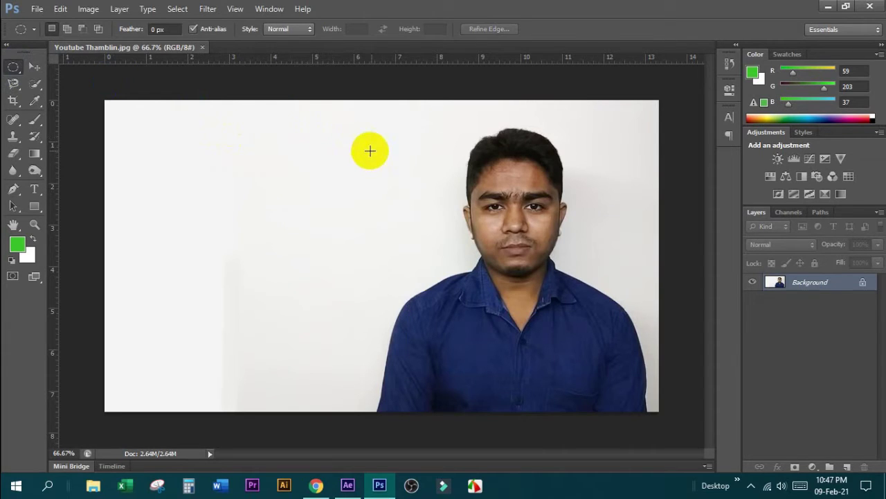
drag(307, 129, 412, 279)
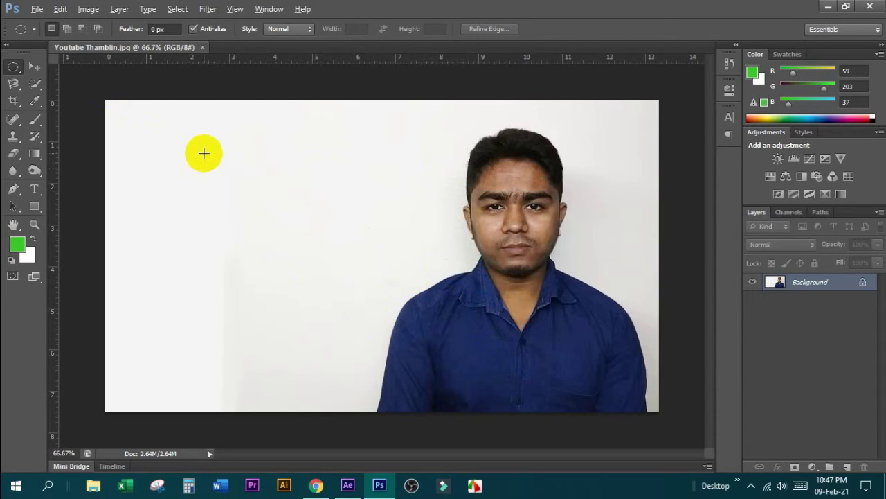
drag(203, 153, 376, 214)
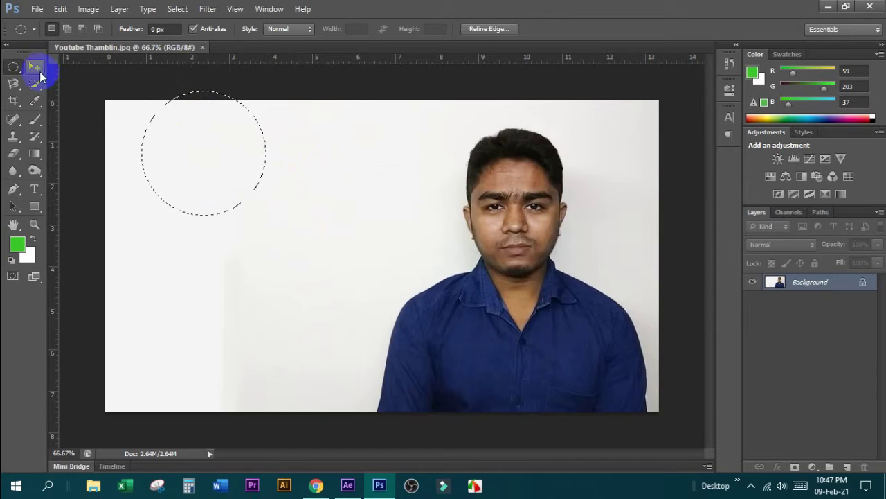
Move the circular selection's content toward the middle of the wall, undo that move and clear the selection
click(35, 67)
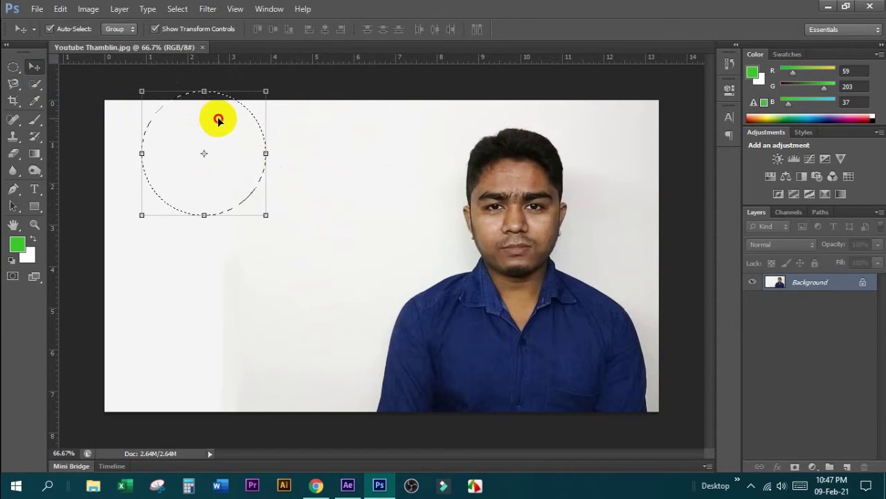
drag(218, 119, 352, 220)
key(ctrl+z)
key(ctrl+d)
Activate the Single Row Marquee tool
click(13, 66)
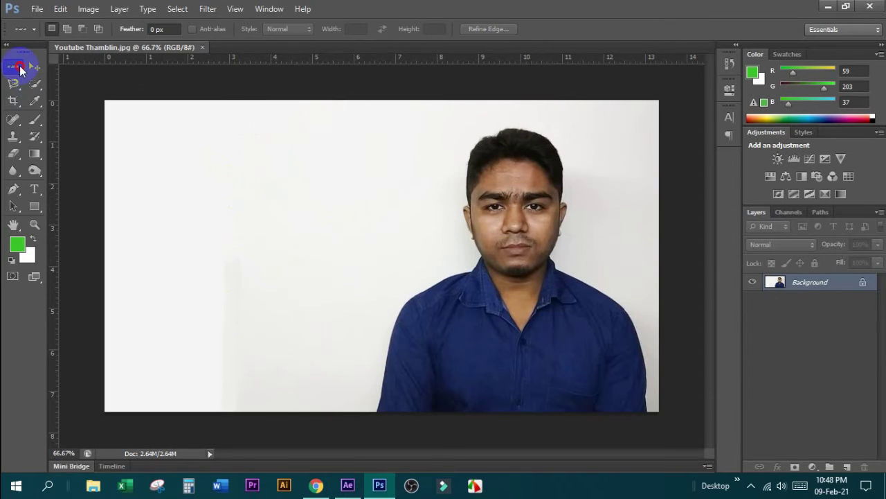
click(19, 68)
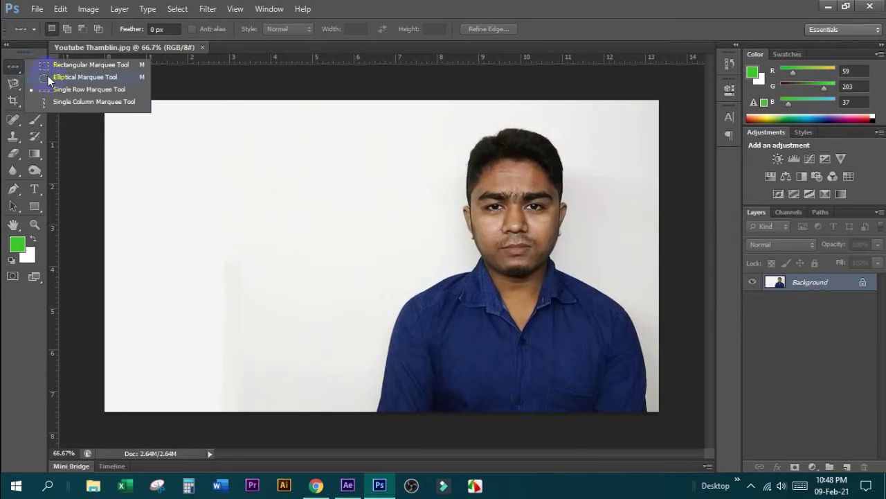
click(89, 89)
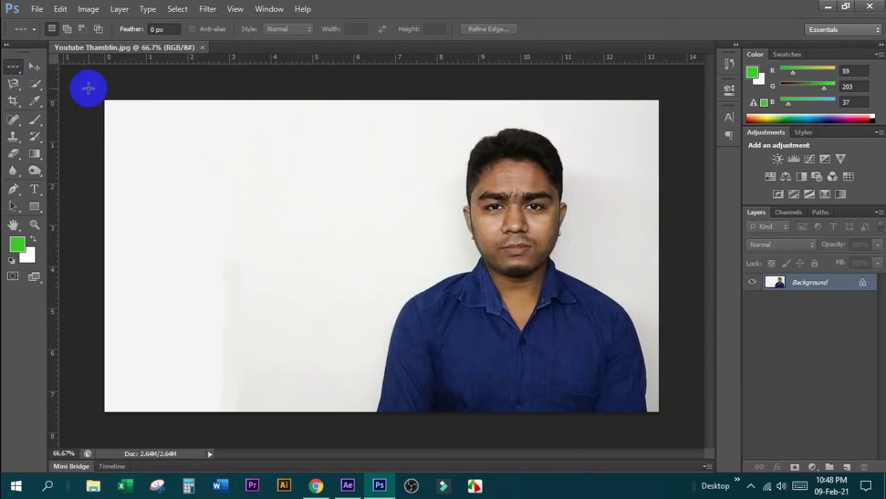
Select a single pixel row about 1 in below the photo's top edge and move it down to the man's eye level
drag(221, 203, 196, 342)
drag(237, 182, 184, 270)
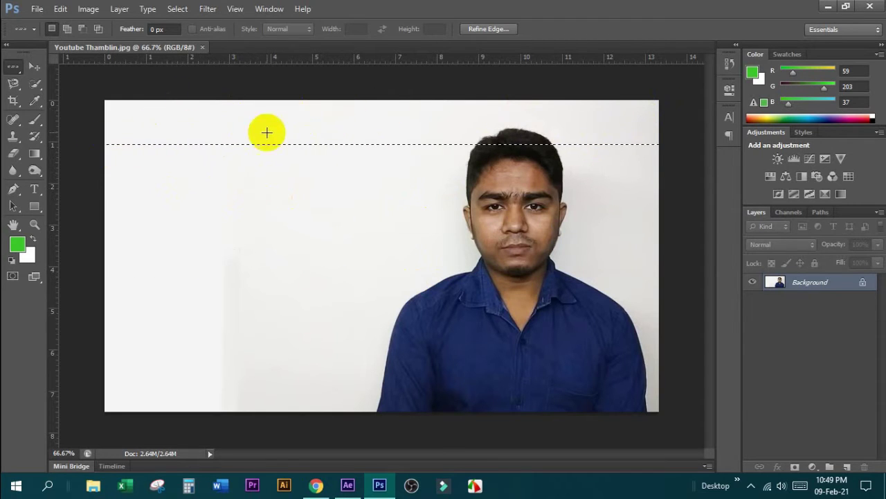
click(34, 66)
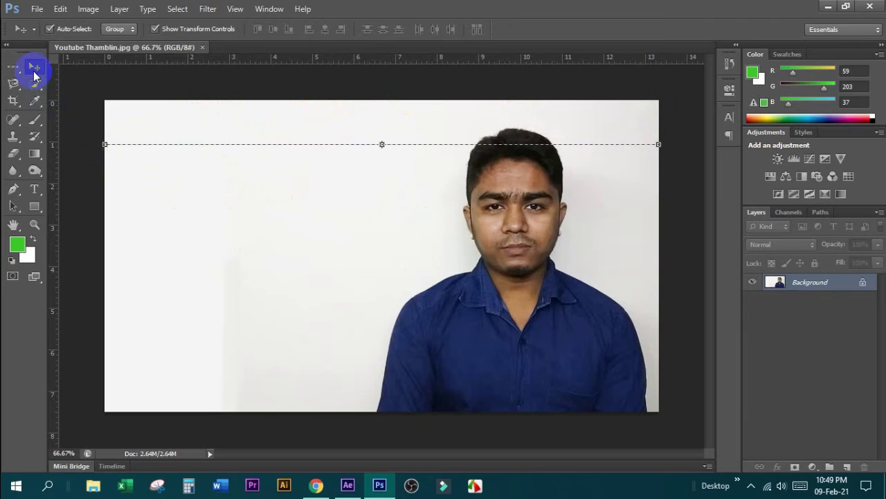
click(195, 130)
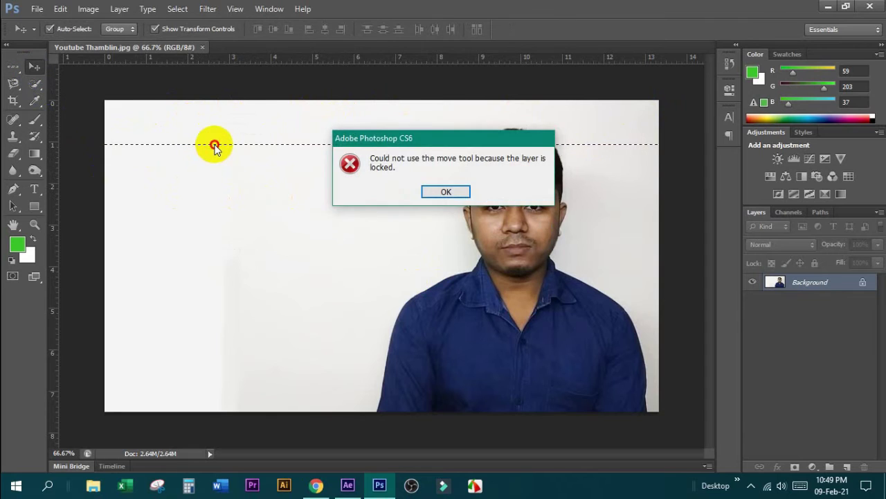
click(443, 192)
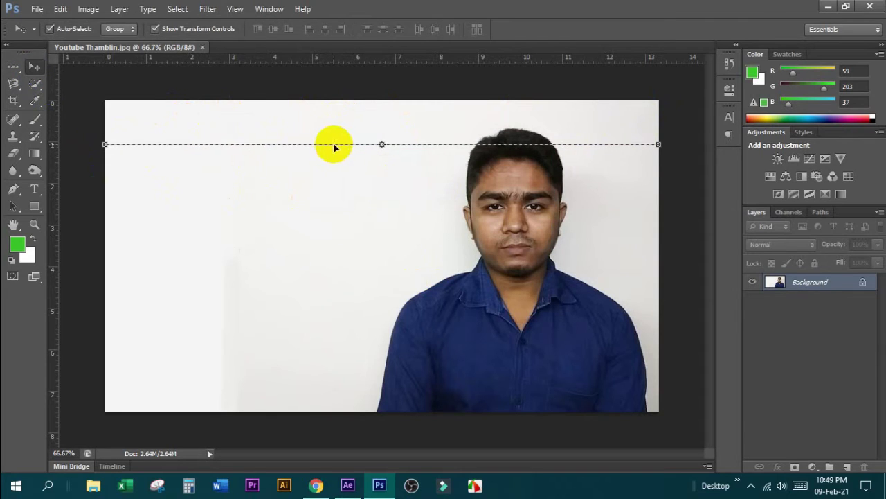
drag(338, 146, 342, 209)
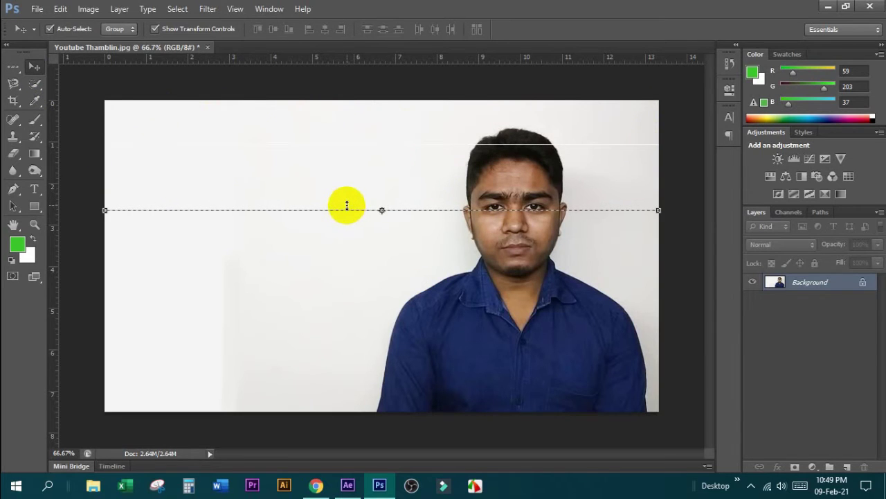
drag(540, 148, 367, 254)
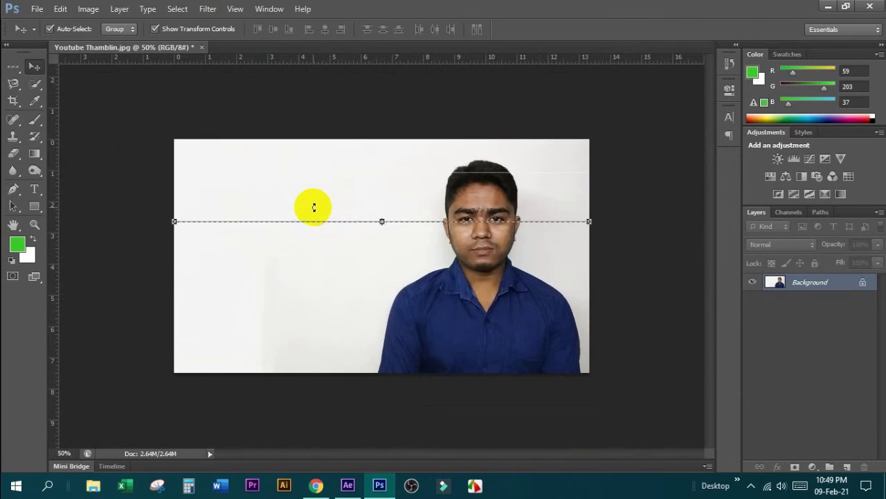
key(ctrl+z)
Select single pixel columns at several places on the wall with the Single Column Marquee tool, ending about 3 in from the photo's left edge
click(15, 68)
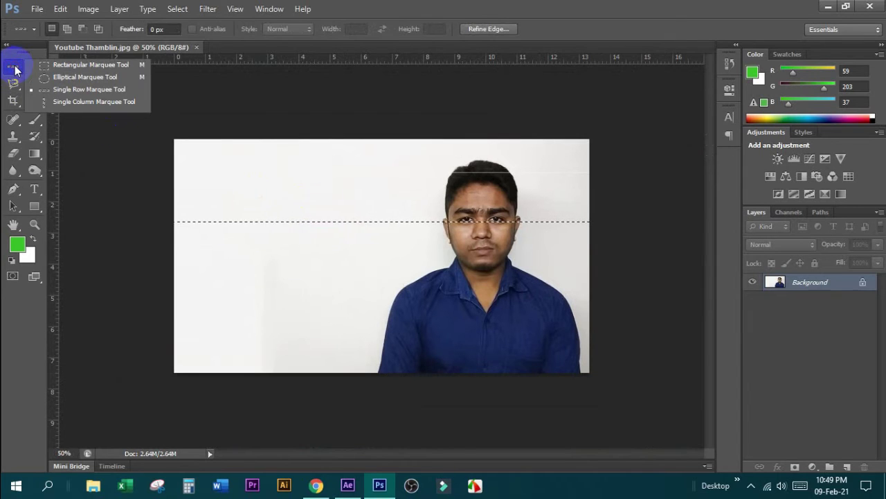
click(75, 103)
click(298, 180)
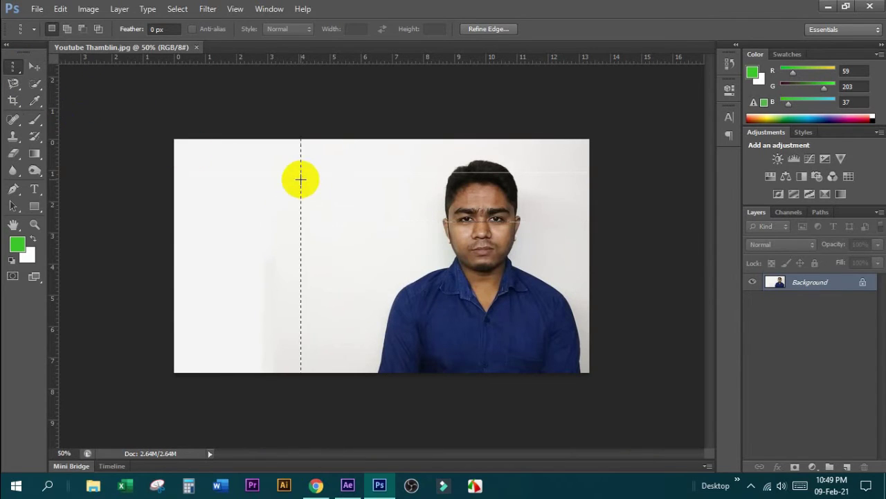
click(351, 176)
click(410, 183)
click(270, 188)
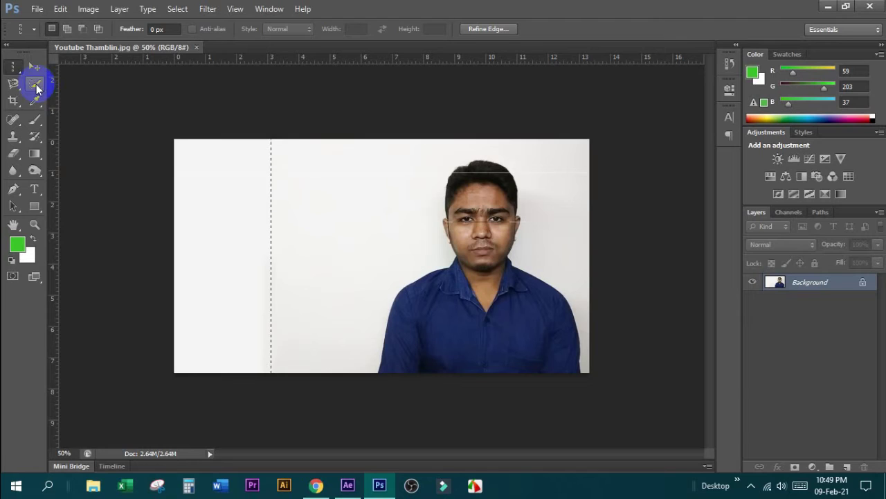
Switch to the Lasso tool and clear the single-column selection
click(14, 86)
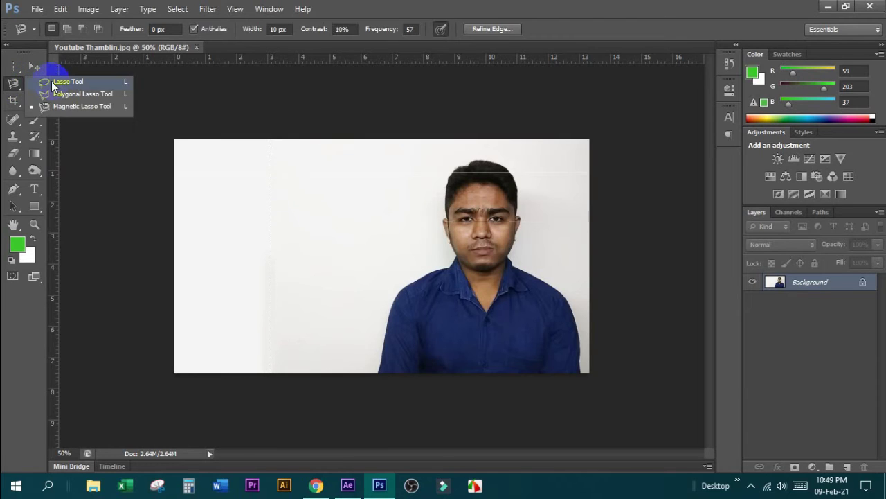
click(55, 79)
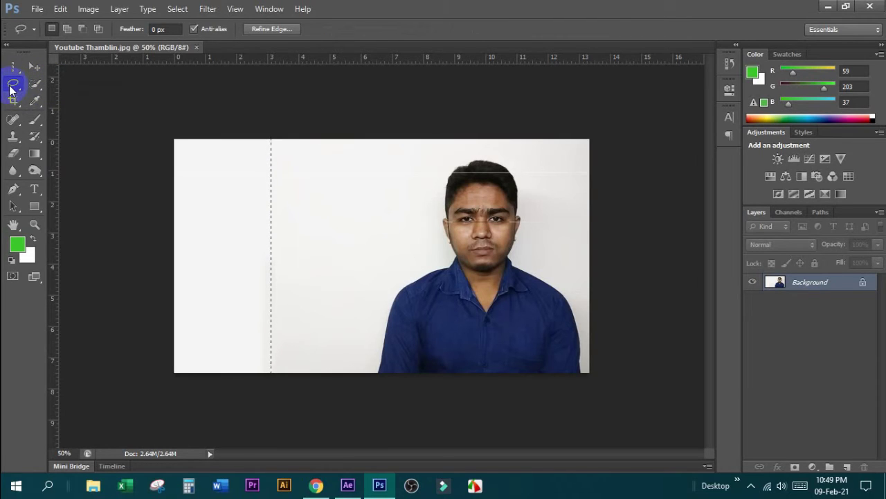
click(116, 128)
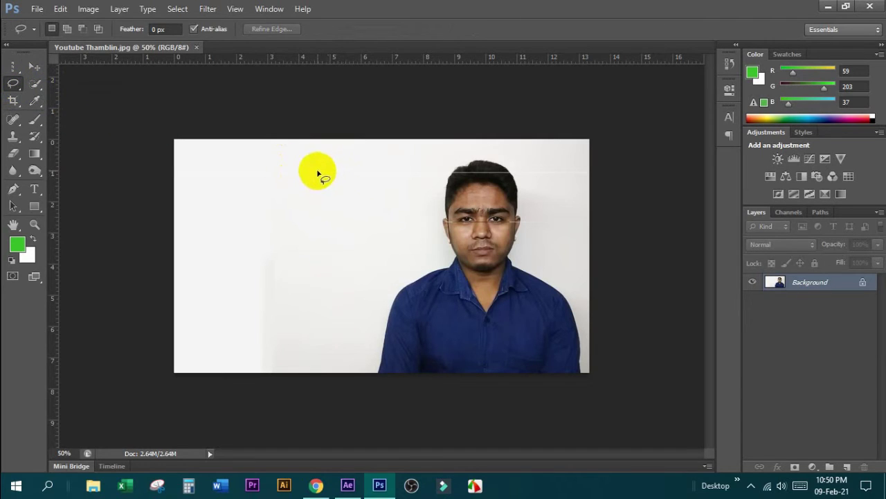
Step back through the history to undo the pixel row's move and selection, and fit the whole photo in view
key(ctrl+plus)
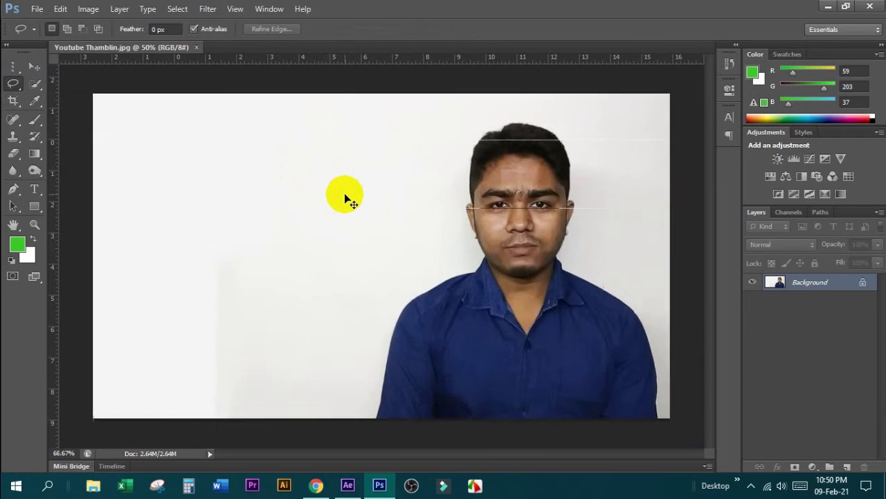
key(ctrl+plus)
mouse_move(365, 239)
mouse_down()
mouse_move(324, 153)
mouse_move(281, 182)
mouse_up()
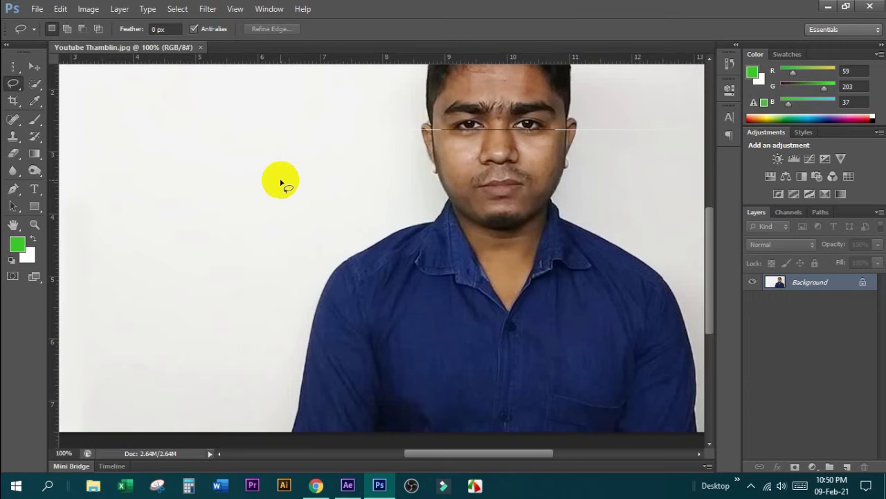
key(ctrl+alt+z)
key(ctrl+alt+z)
key(ctrl+alt+z)
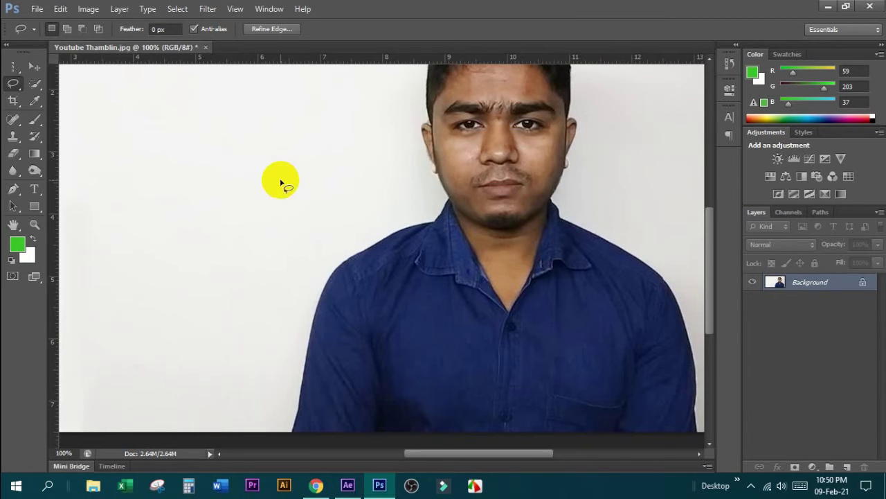
key(ctrl+alt+z)
key(ctrl+alt+z)
key(ctrl+alt+z)
key(ctrl+alt+z)
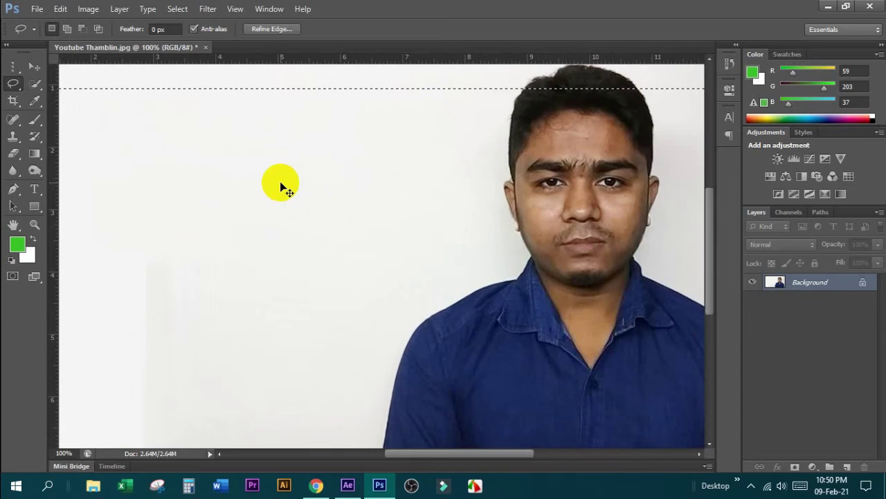
key(ctrl+plus)
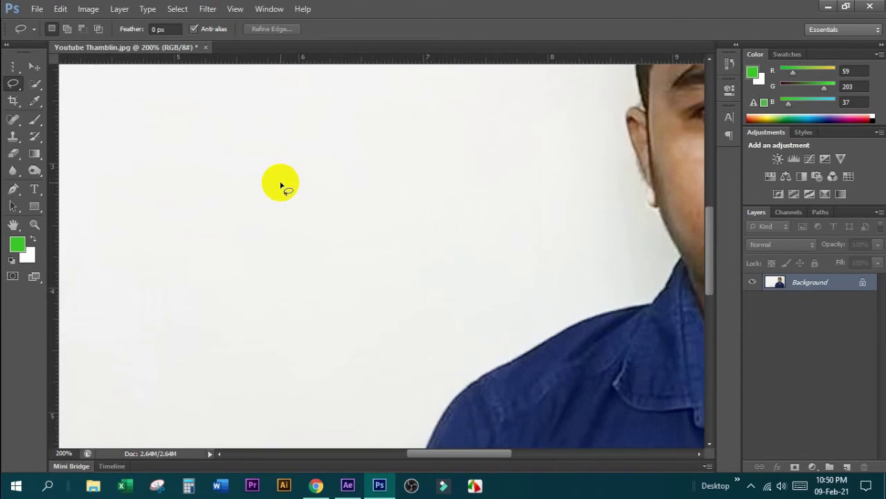
key(ctrl+0)
Trace a loose freehand Lasso selection around the man, closing it along the photo's bottom edge, and clear the selection
mouse_move(376, 413)
mouse_down()
mouse_move(399, 311)
mouse_move(419, 287)
mouse_move(475, 259)
mouse_move(460, 207)
mouse_move(471, 139)
mouse_move(518, 125)
mouse_move(552, 130)
mouse_move(565, 148)
mouse_move(571, 218)
mouse_move(557, 255)
mouse_move(630, 311)
mouse_move(655, 410)
mouse_up()
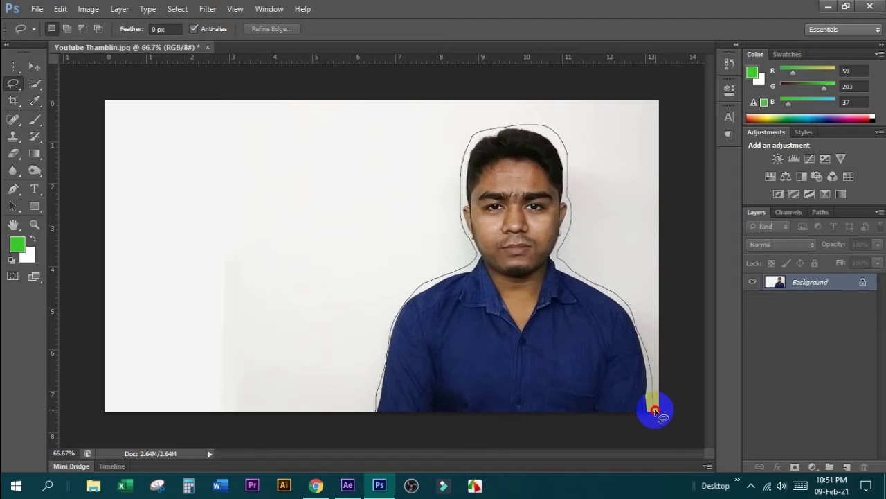
drag(655, 411, 414, 418)
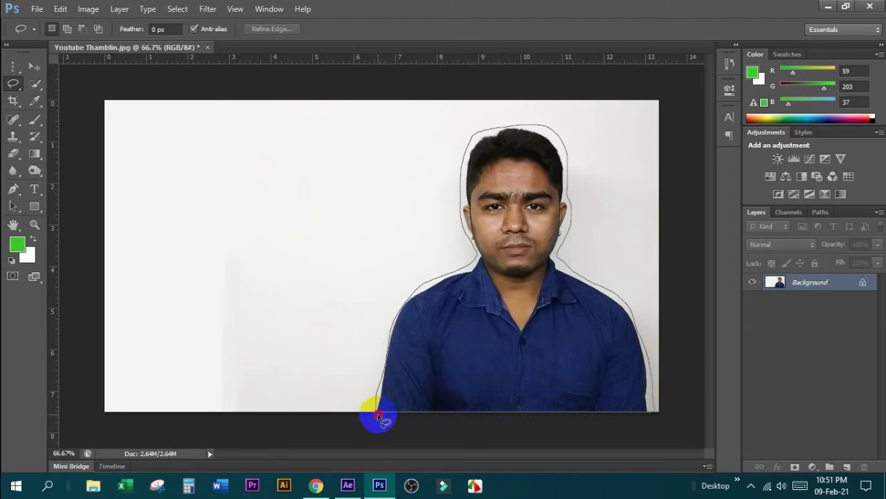
drag(377, 413, 372, 411)
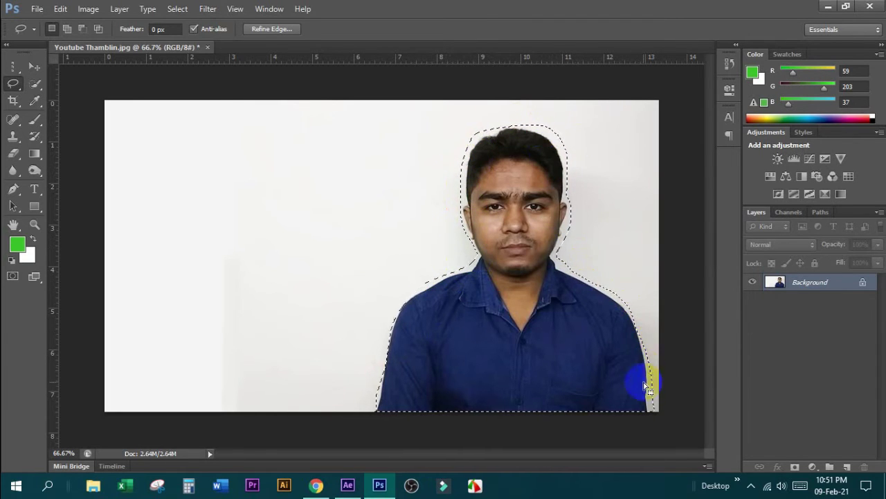
drag(652, 403, 645, 392)
click(576, 316)
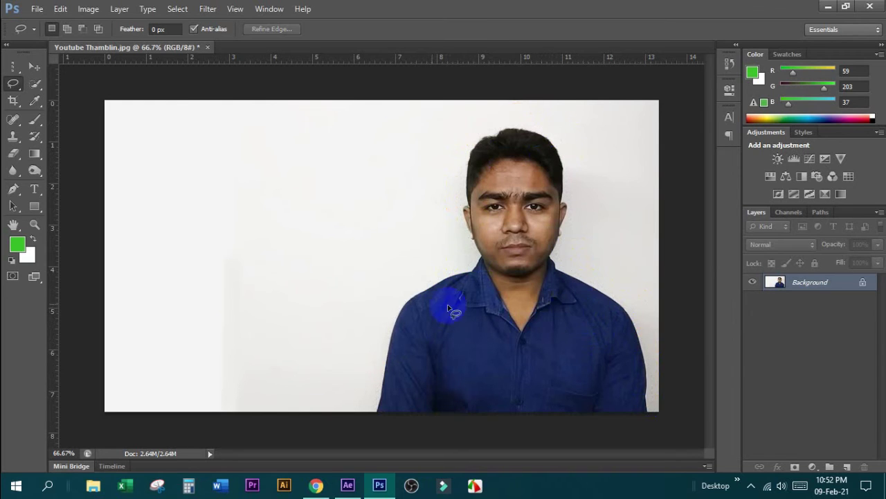
Start a Polygonal Lasso outline at the sleeve's lower-left corner and trace up the shoulder and around the hair to the photo's right-hand ear
click(17, 85)
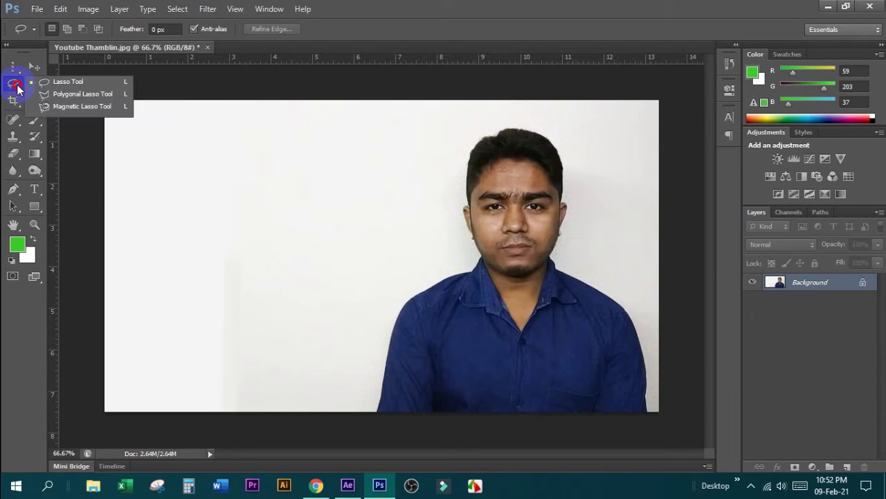
click(97, 94)
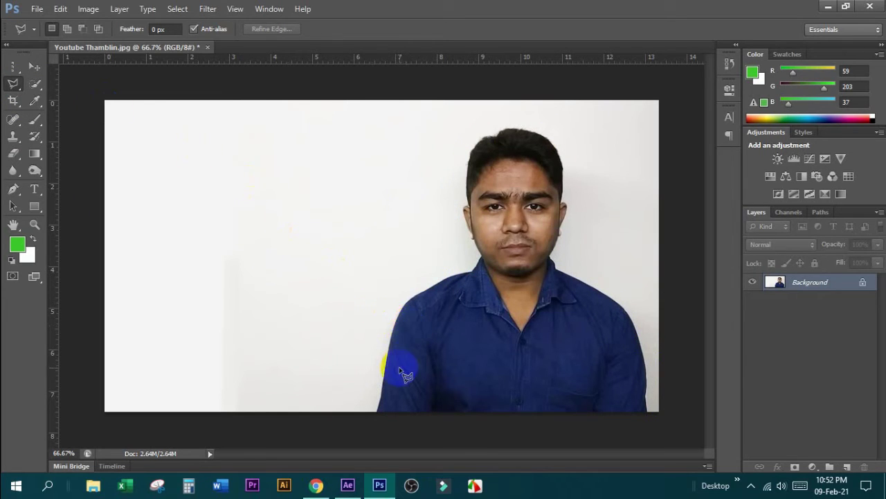
key(ctrl+plus)
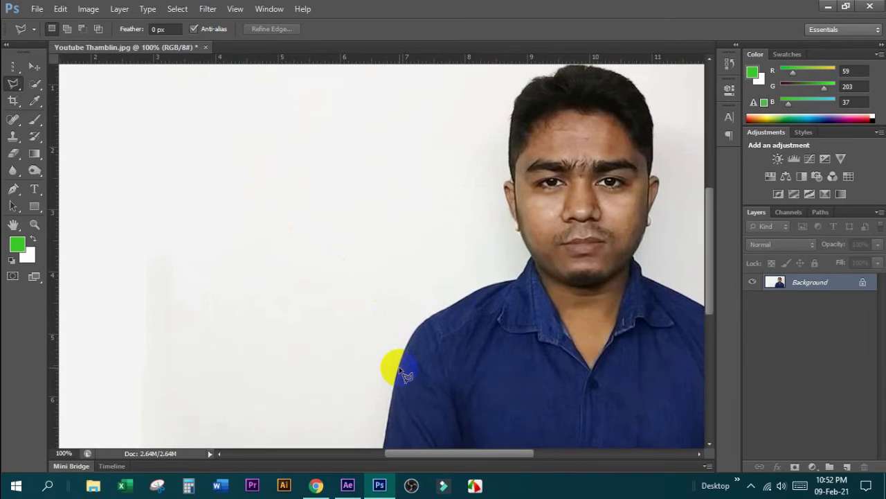
drag(399, 372, 251, 249)
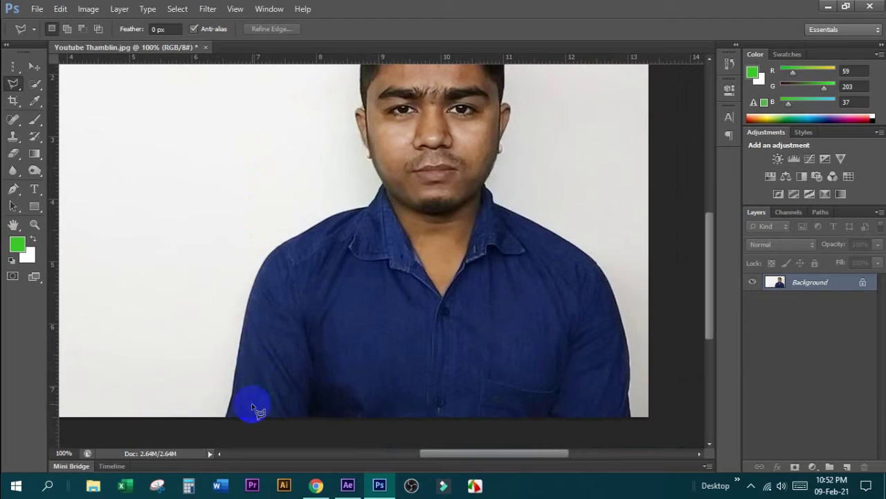
click(226, 418)
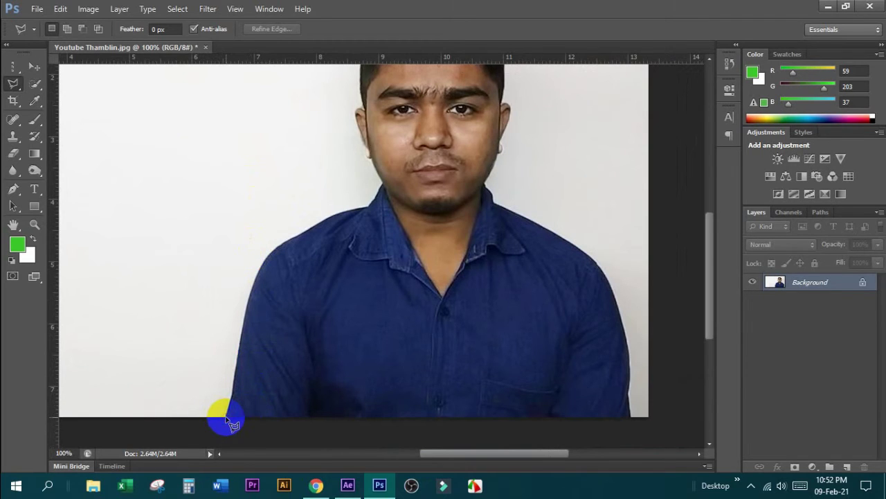
mouse_move(231, 421)
mouse_down()
mouse_move(251, 289)
mouse_move(270, 253)
mouse_move(328, 218)
mouse_move(360, 215)
mouse_move(356, 208)
mouse_move(384, 193)
mouse_move(355, 132)
mouse_move(357, 110)
mouse_move(406, 143)
mouse_move(363, 115)
mouse_move(396, 109)
mouse_move(349, 85)
mouse_move(342, 313)
mouse_move(349, 316)
mouse_move(358, 229)
mouse_move(376, 208)
mouse_move(398, 212)
mouse_move(407, 193)
mouse_move(472, 214)
mouse_move(489, 239)
mouse_move(495, 284)
mouse_up()
drag(488, 280, 490, 304)
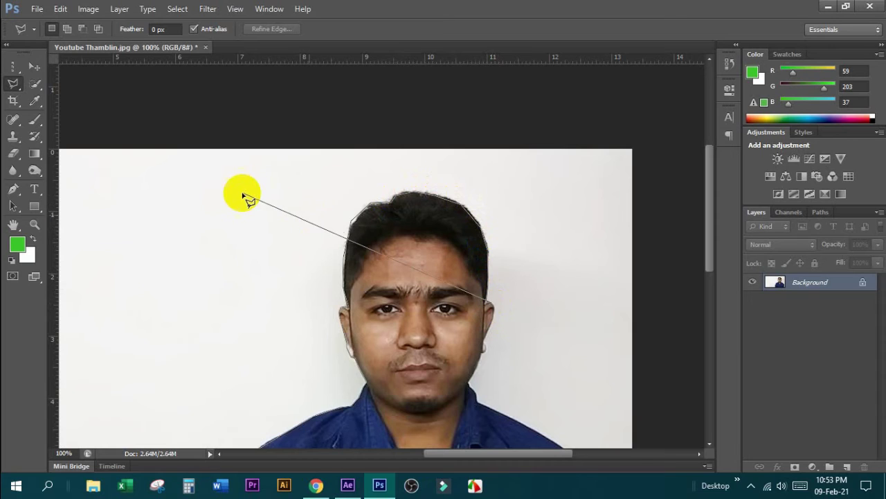
Continue the polygonal outline down around the photo's right-hand ear and along the jaw to the shirt collar
mouse_move(439, 323)
mouse_down()
mouse_move(457, 321)
mouse_move(475, 283)
mouse_move(495, 214)
mouse_move(480, 208)
mouse_up()
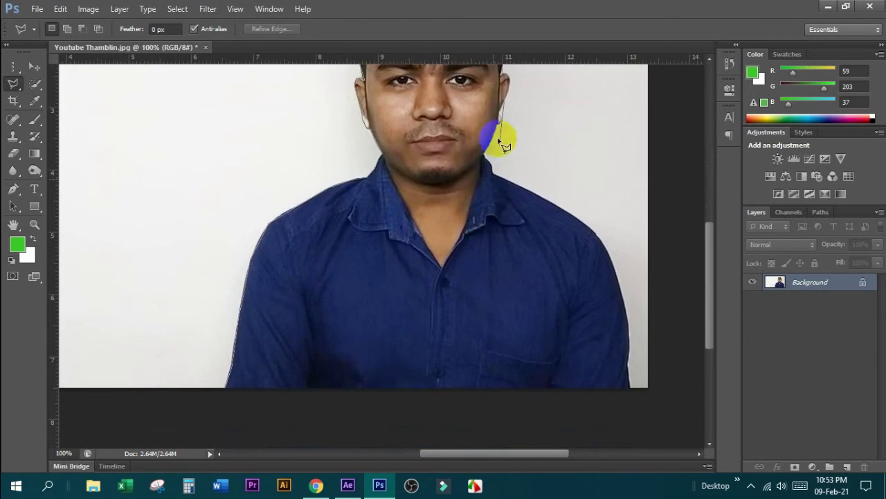
click(511, 77)
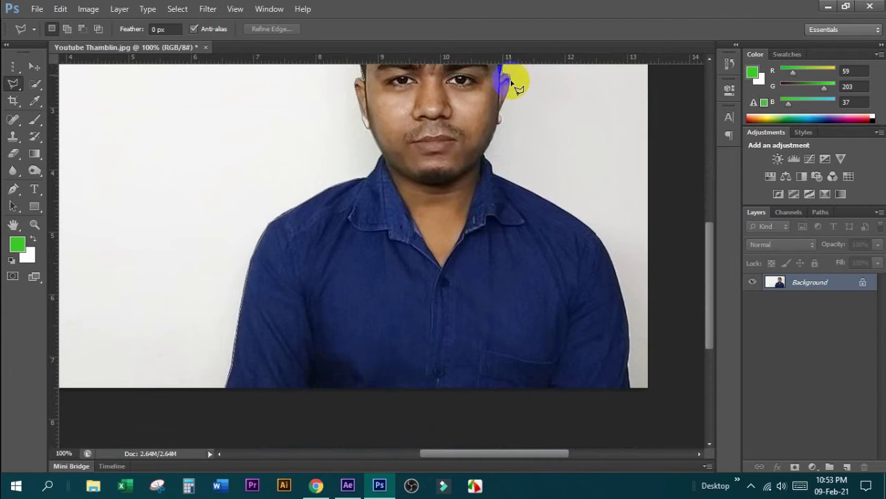
click(508, 94)
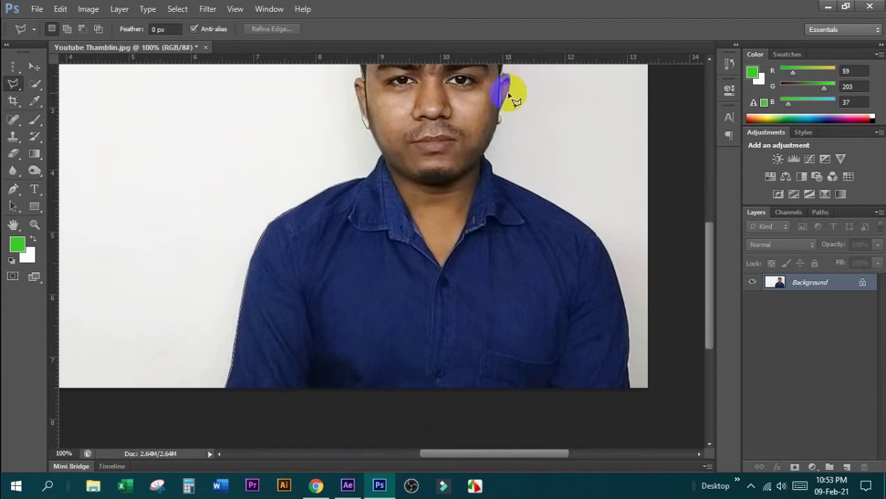
click(500, 110)
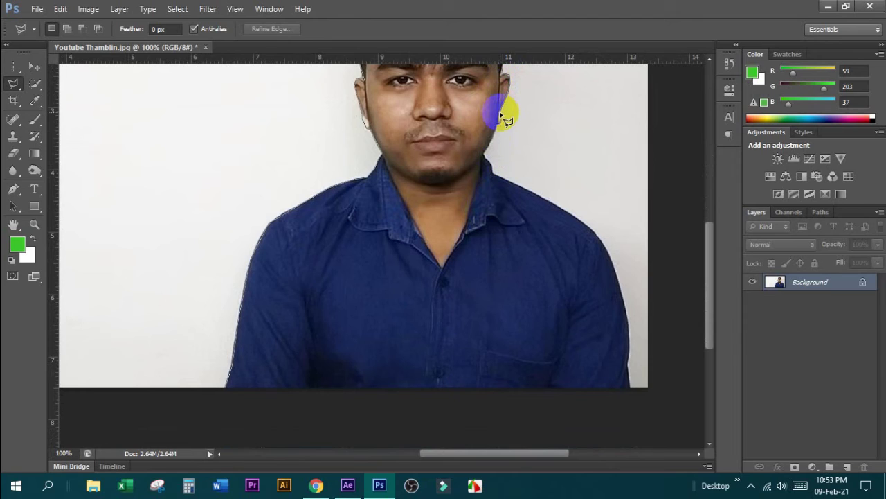
click(501, 116)
click(502, 117)
click(500, 124)
click(484, 159)
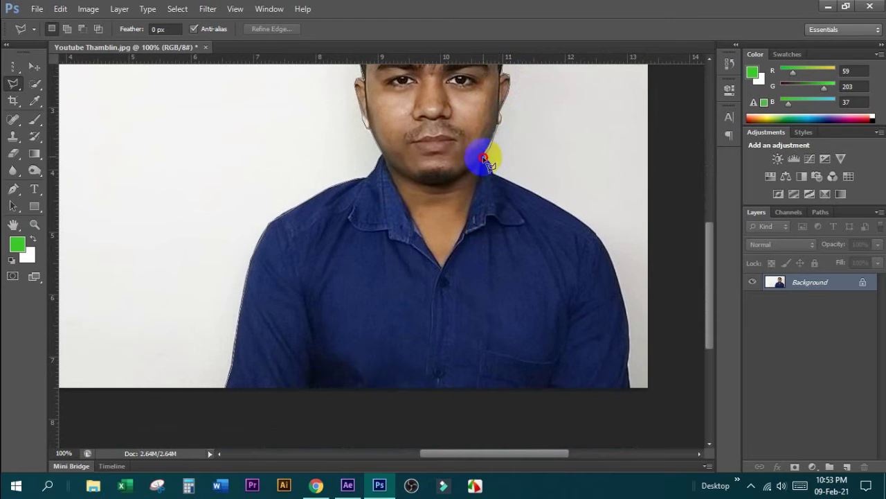
Trace the outline down the right shoulder and sleeve, close it along the bottom edge at its start point, and clear the selection
click(613, 262)
click(631, 322)
click(627, 394)
click(232, 400)
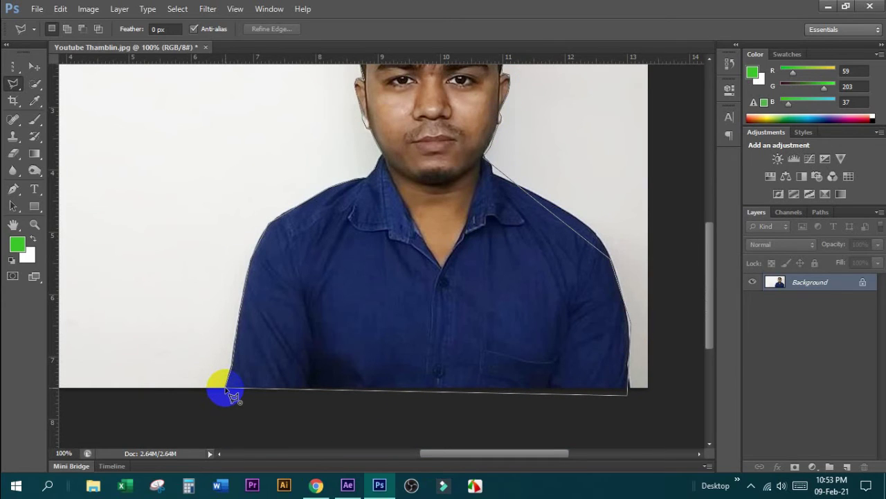
click(226, 389)
key(ctrl+minus)
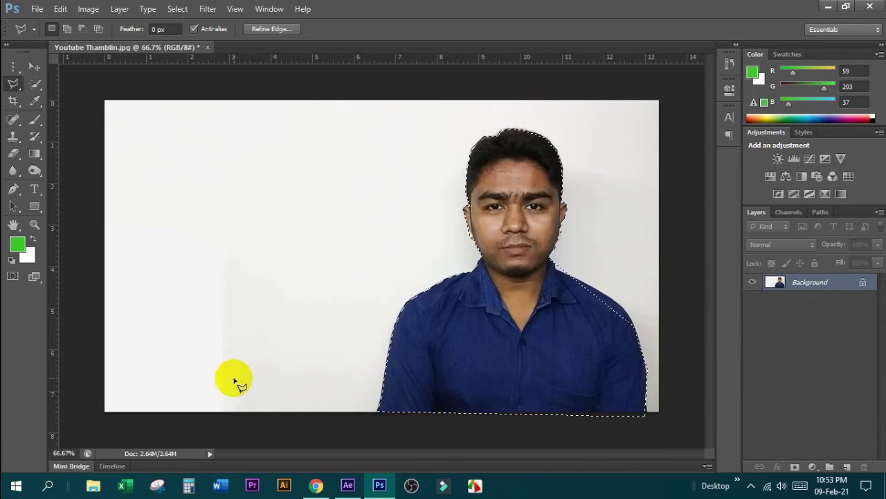
key(ctrl+d)
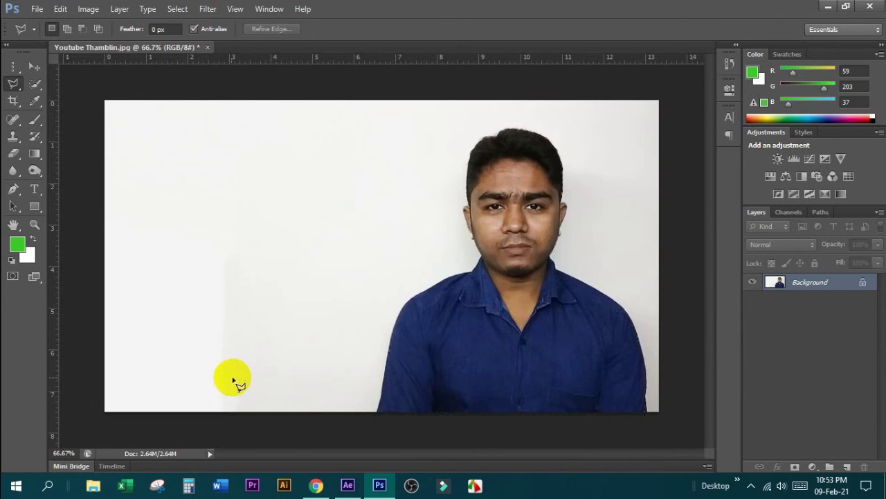
Start a Magnetic Lasso outline at the sleeve's lower-left corner and trace up the arm's outer edge to the shoulder
click(15, 85)
drag(15, 85, 79, 110)
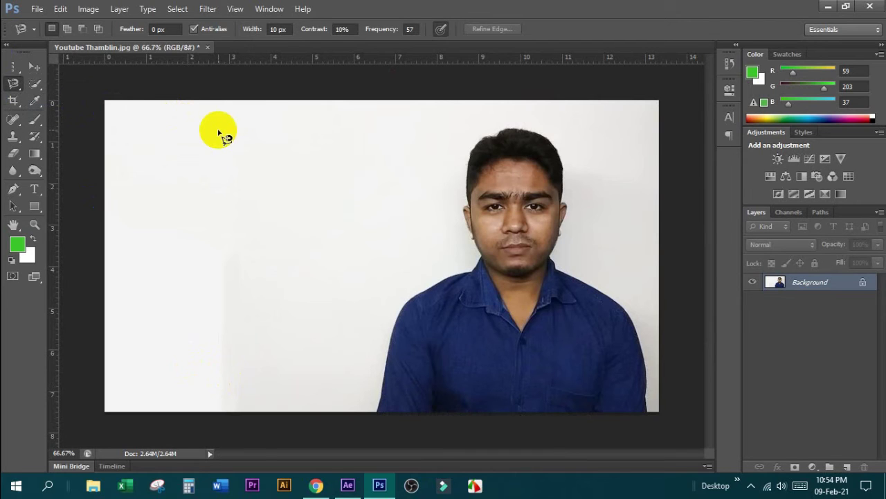
key(ctrl+plus)
key(ctrl+plus)
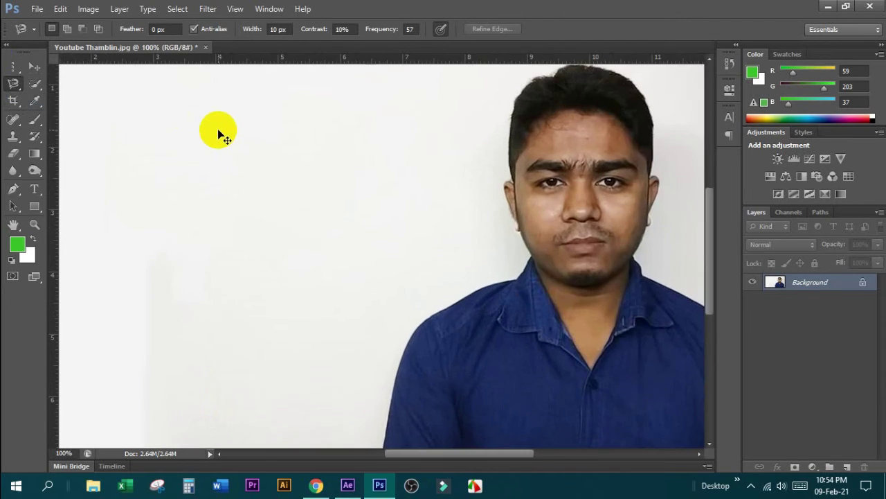
drag(556, 247, 409, 160)
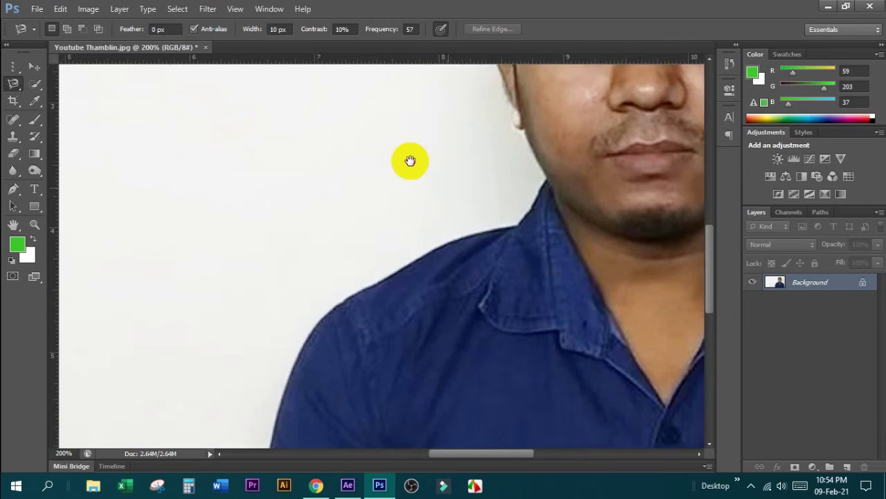
drag(399, 311, 371, 189)
mouse_move(376, 265)
mouse_down()
mouse_move(390, 319)
mouse_move(360, 320)
mouse_move(288, 247)
mouse_move(336, 288)
mouse_move(334, 227)
mouse_up()
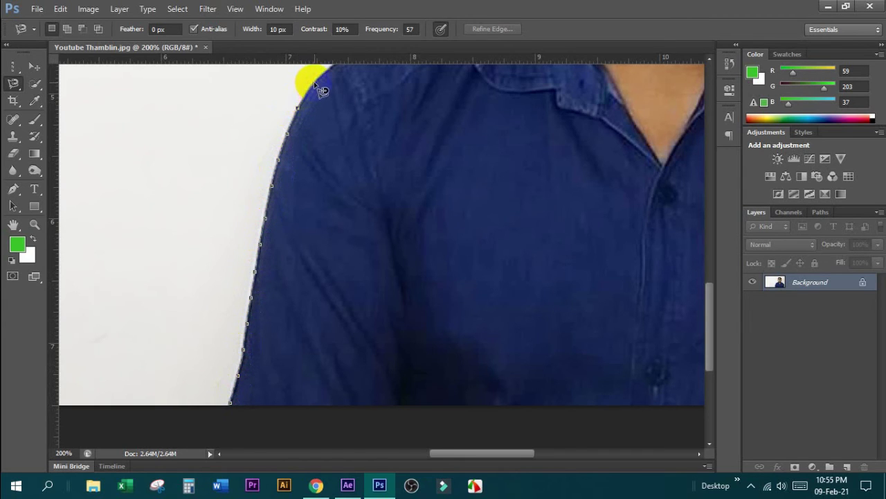
Continue the magnetic outline over the shoulder, past the photo's left-hand ear, around the hair and down the right-hand jaw to the collar
mouse_move(311, 79)
mouse_down()
mouse_move(311, 153)
mouse_move(210, 314)
mouse_up()
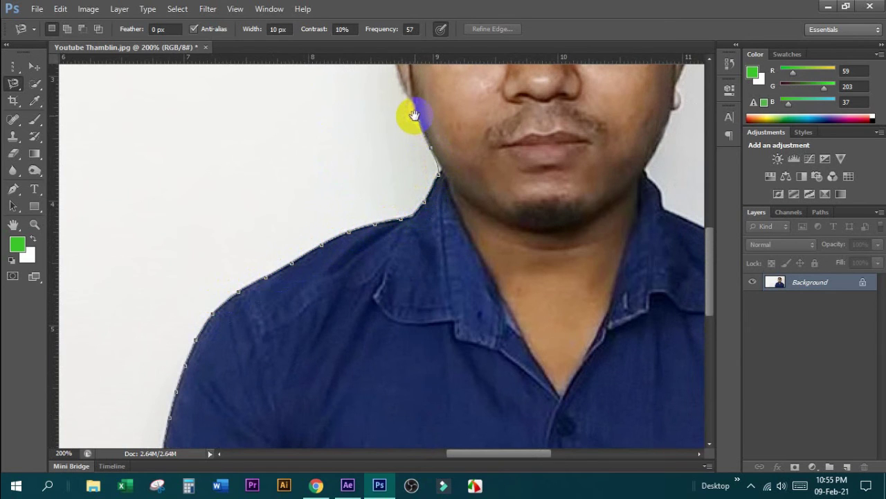
drag(411, 135, 356, 370)
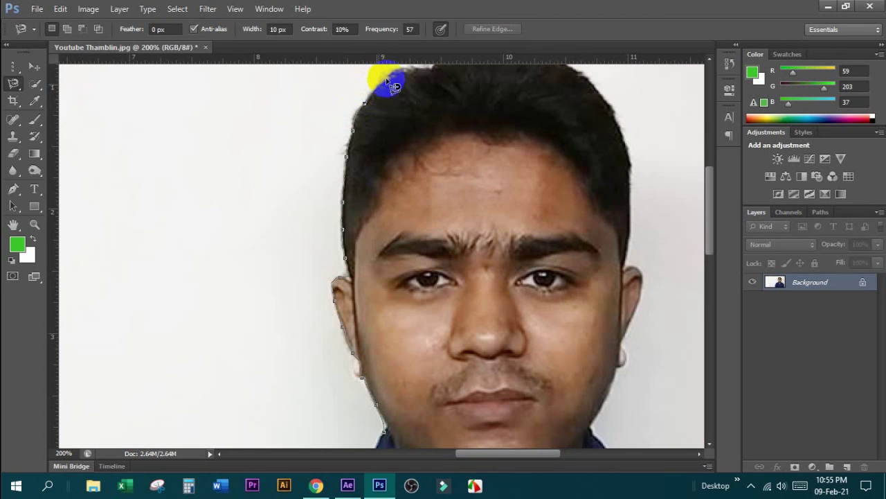
mouse_move(400, 82)
mouse_down()
mouse_move(386, 85)
mouse_move(372, 187)
mouse_up()
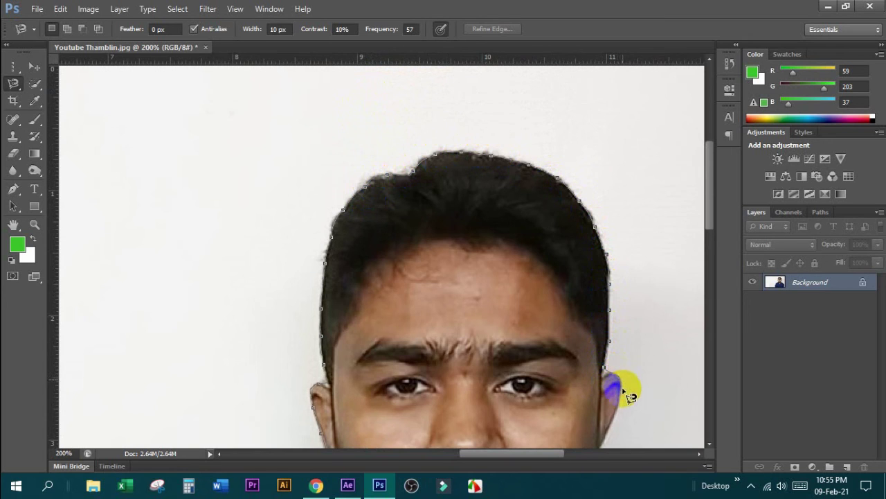
scroll(607, 420, down, 5)
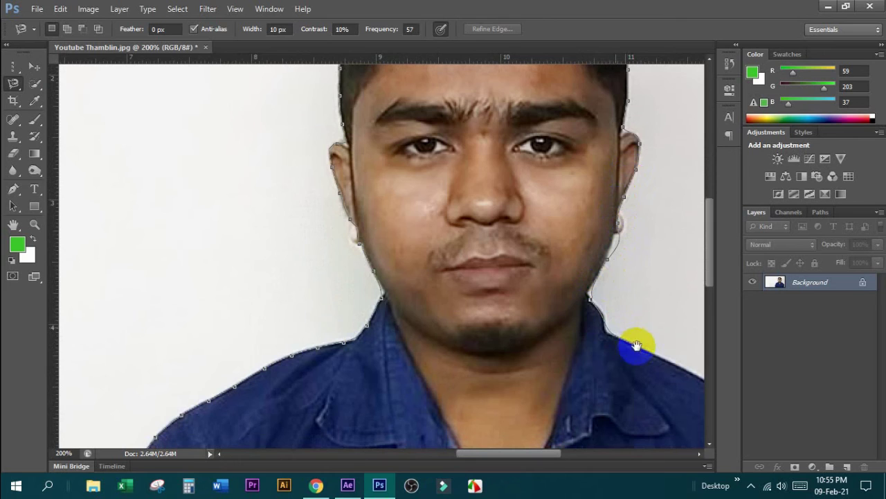
Trace the photo's right-hand shoulder and sleeve, close the outline along the bottom edge at its start point, and clear the selection
drag(590, 306, 493, 230)
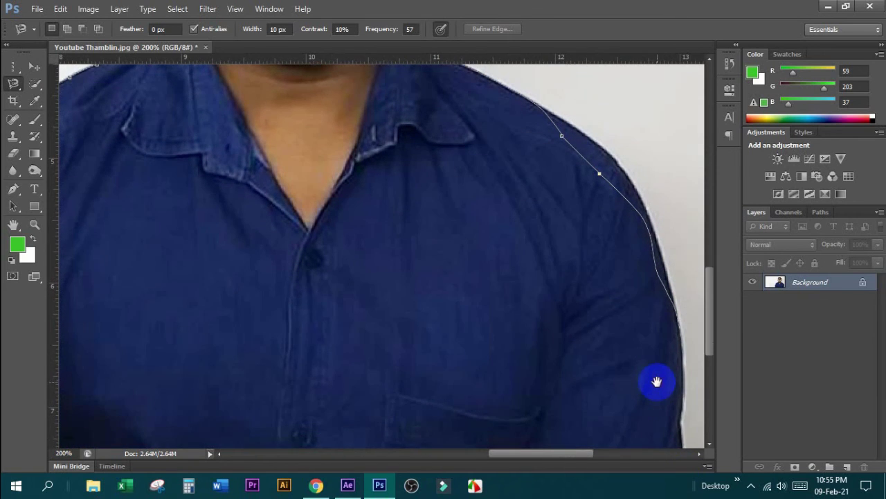
drag(656, 382, 657, 230)
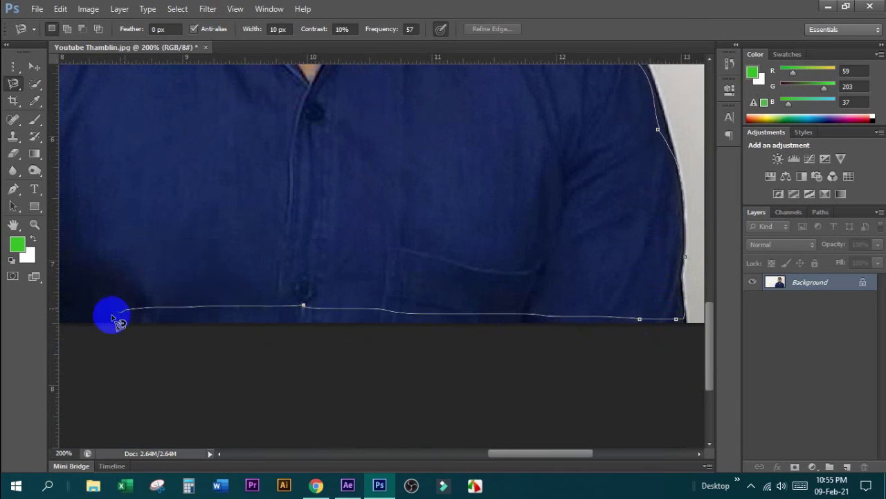
mouse_move(85, 321)
mouse_down()
mouse_move(381, 359)
mouse_move(376, 366)
mouse_up()
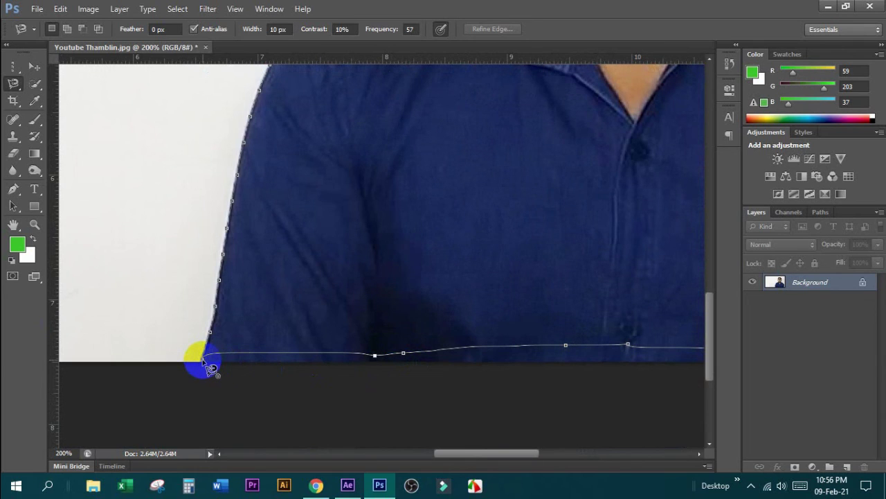
click(203, 361)
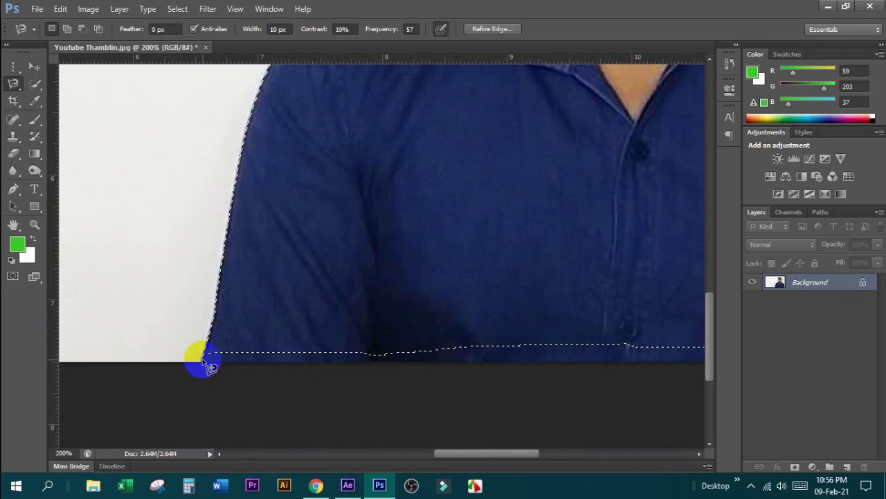
key(ctrl+minus)
key(ctrl+minus)
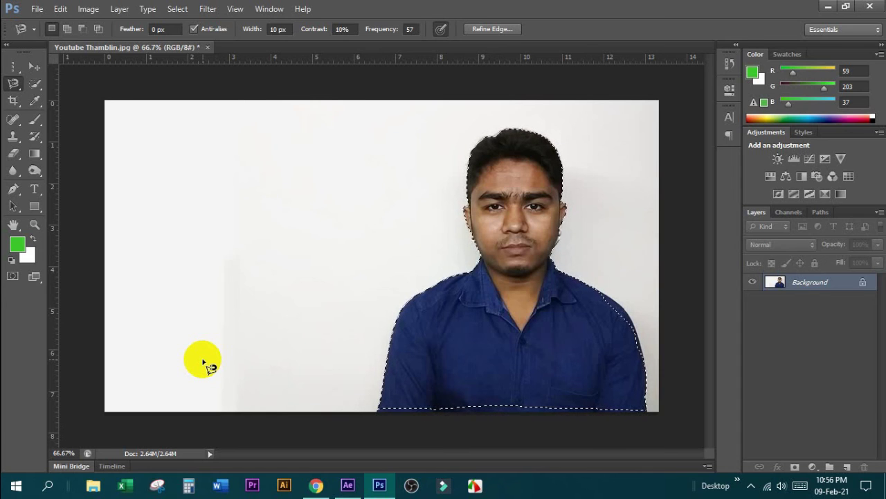
click(204, 361)
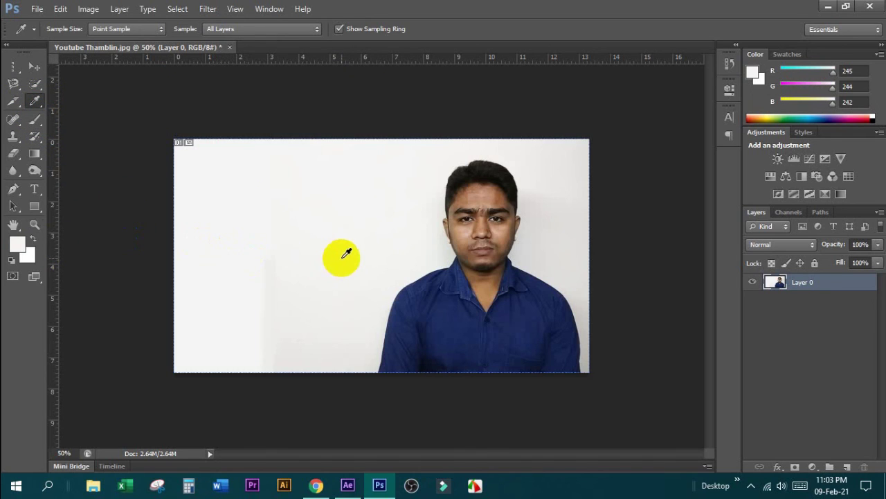
Open the foreground colour picker and sample the shirt's blue from the photo with the Eyedropper
click(17, 246)
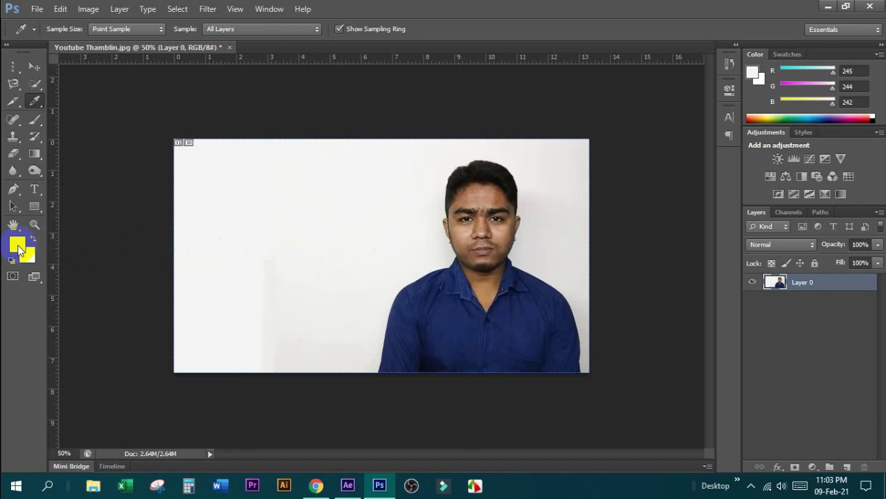
drag(606, 104, 680, 100)
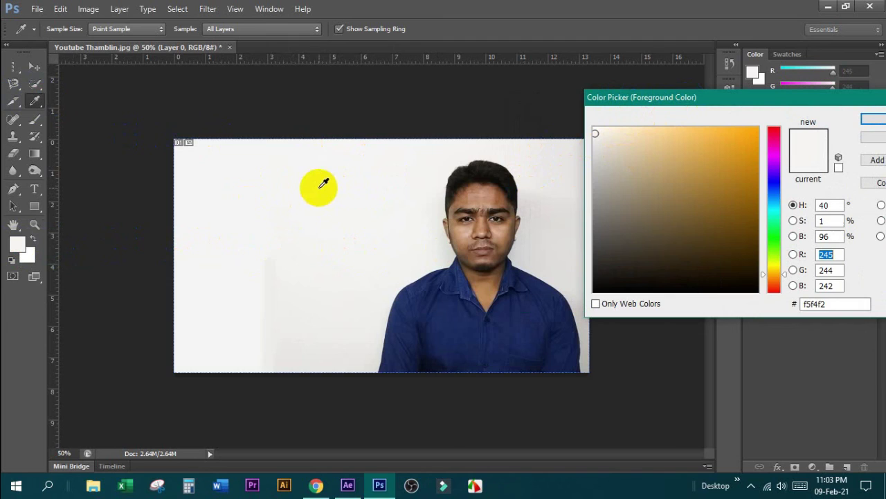
click(90, 299)
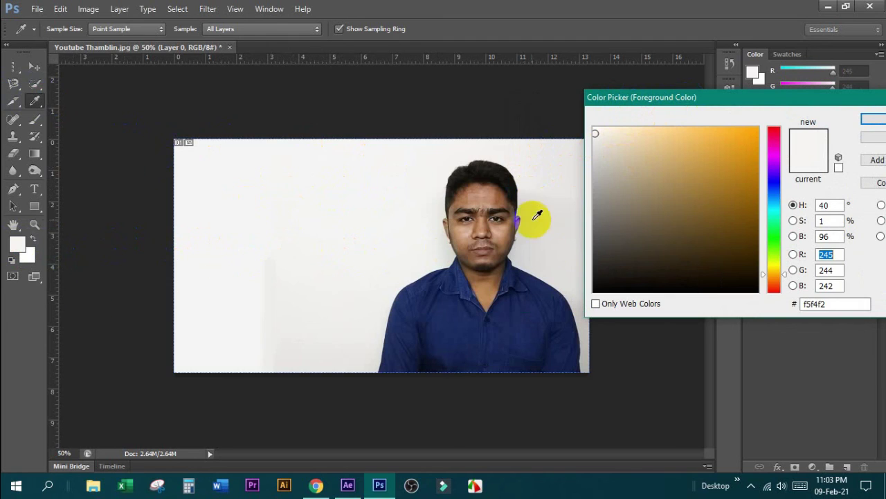
click(494, 185)
click(464, 317)
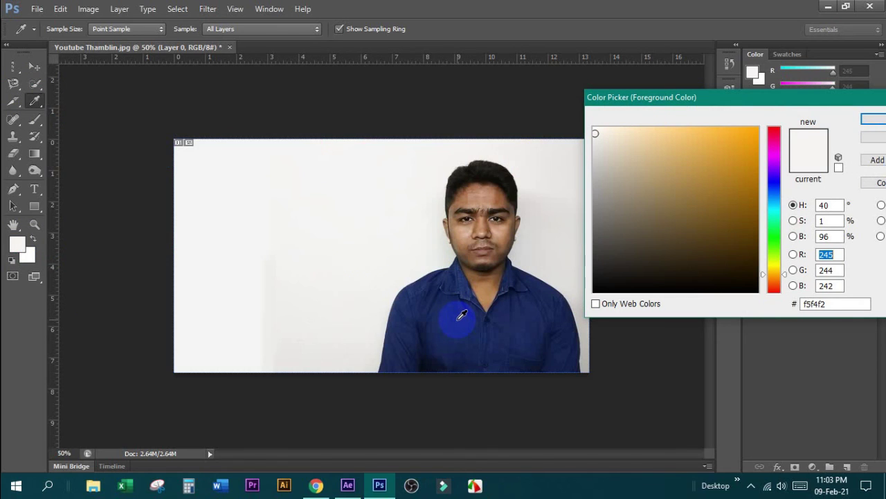
click(457, 316)
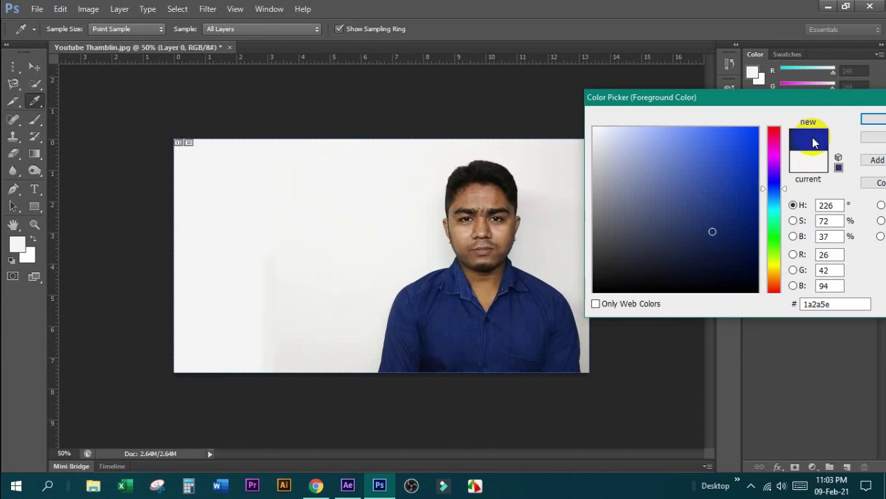
Sample the forehead's skin tone and the wall's off-white, select the hex colour code, and cancel the colour picker
click(495, 194)
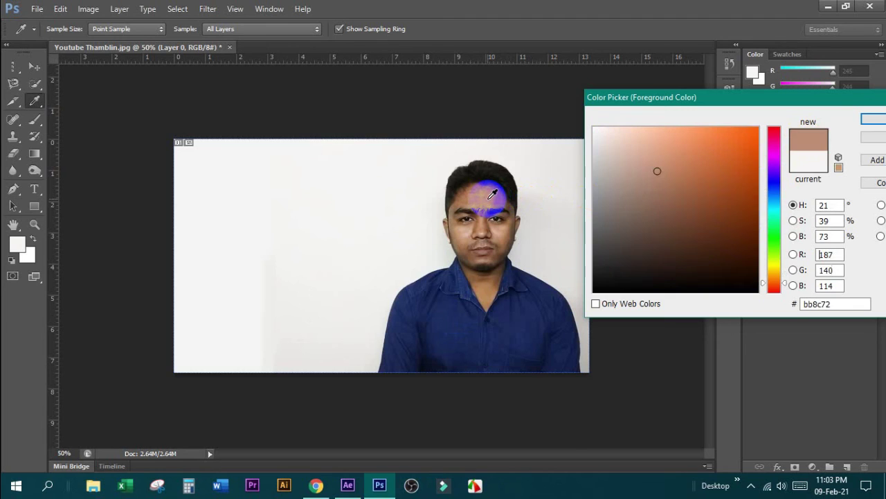
click(231, 201)
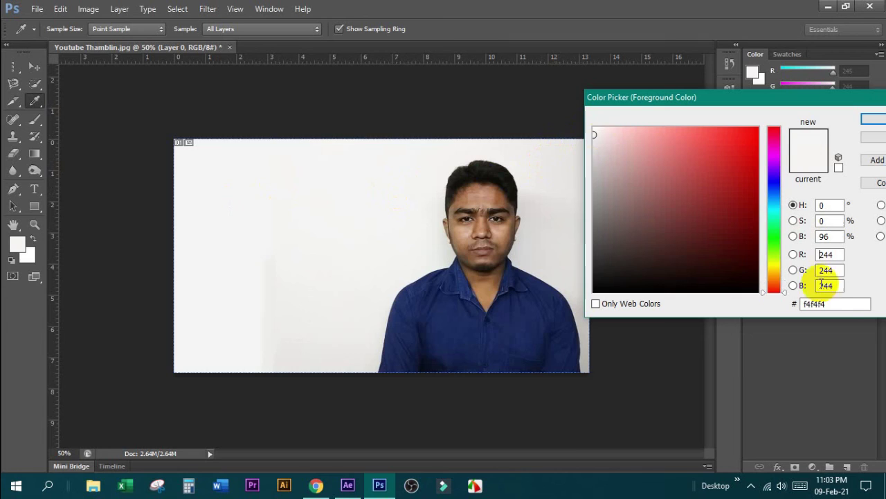
drag(838, 303, 748, 308)
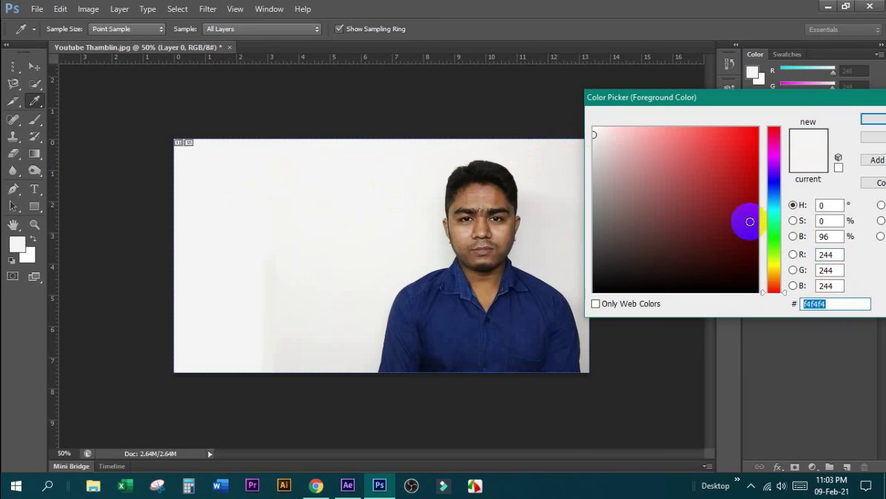
click(873, 142)
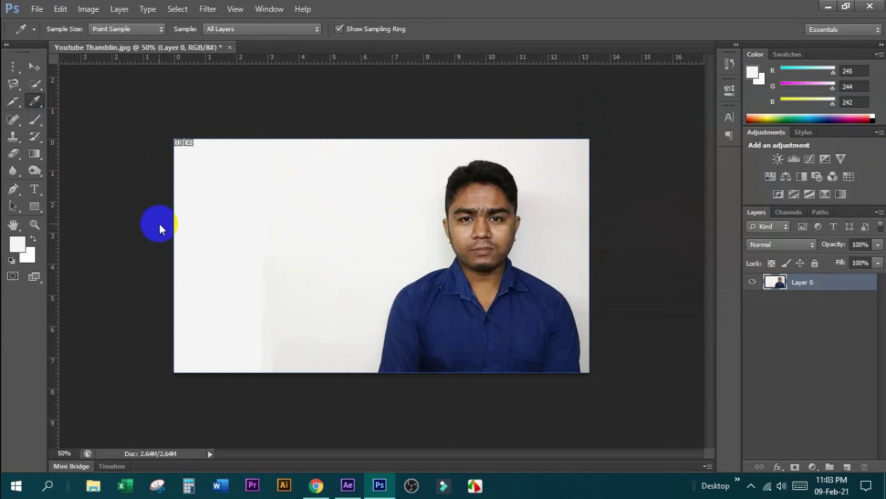